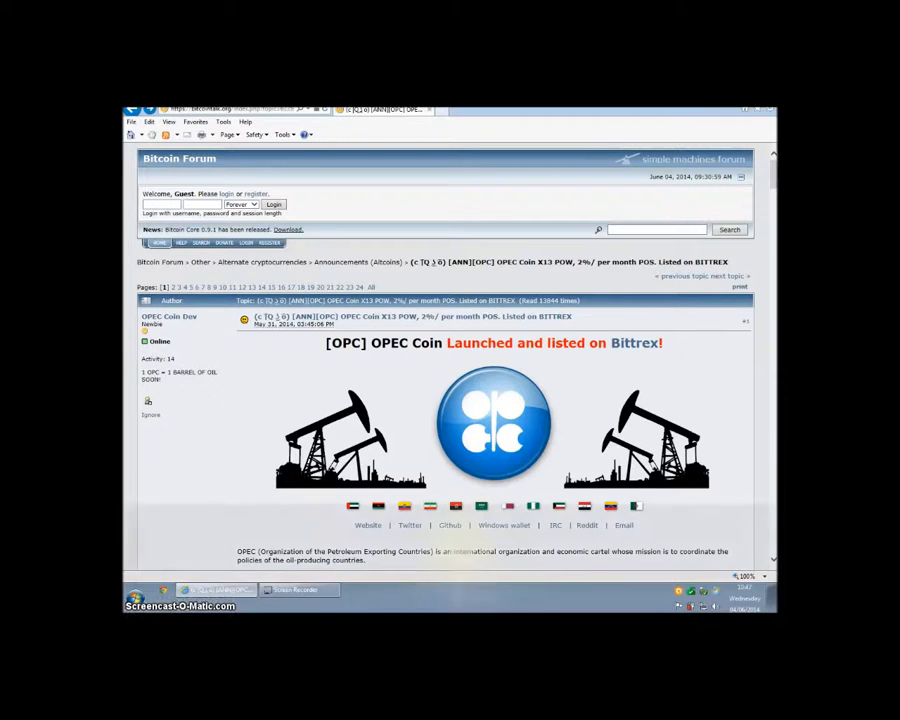
- Open the Windows wallet link in the OPEC Coin forum post and download OpecCoin-qt.exe from MEGA
scroll(450, 350, "down", 5)
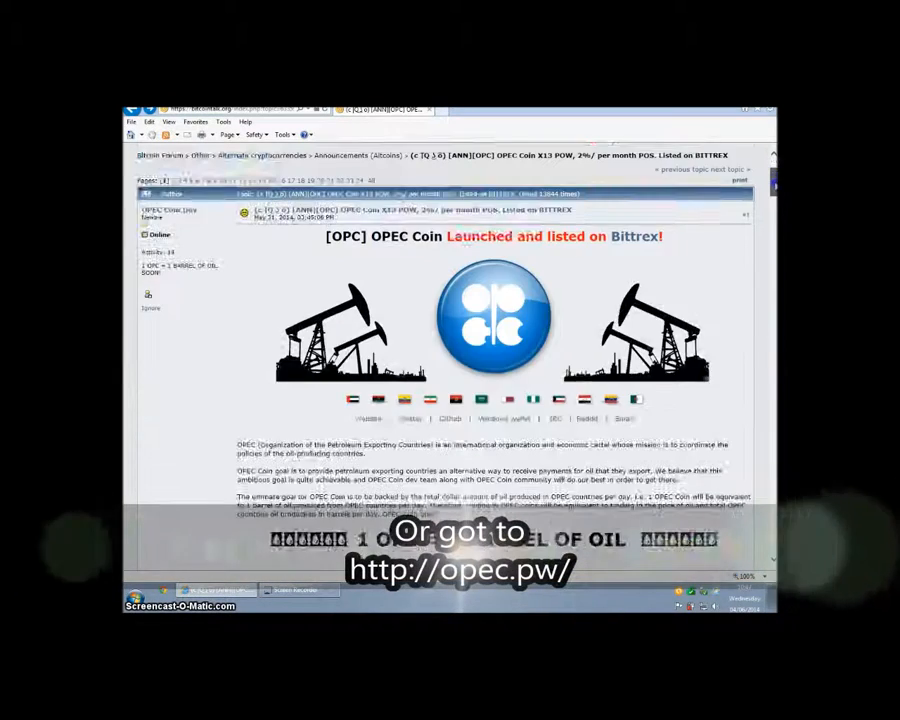
left_click_drag(772, 190, 768, 250)
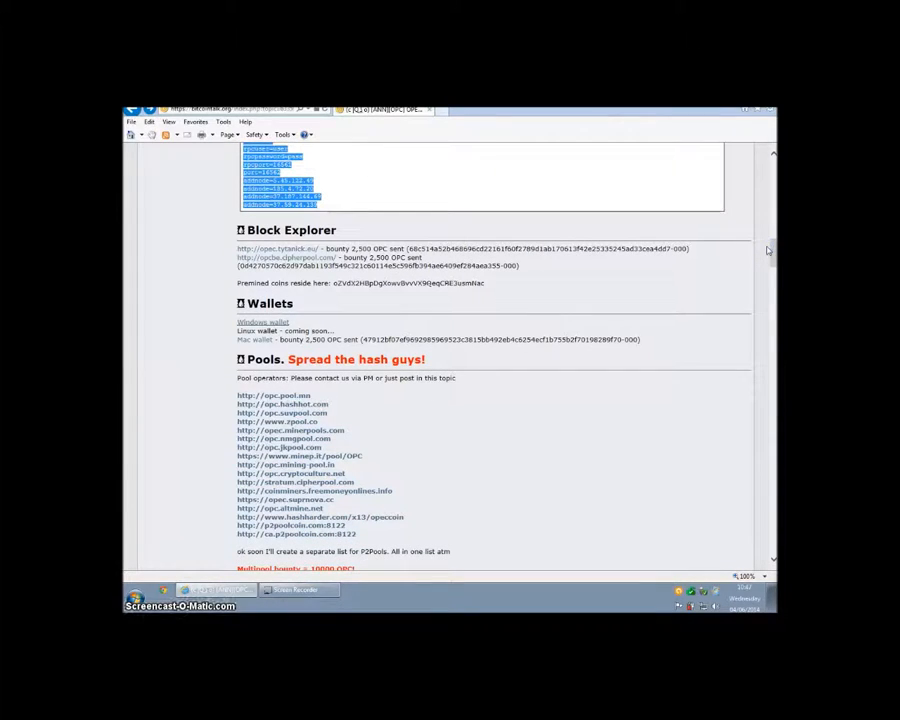
left_click(250, 325)
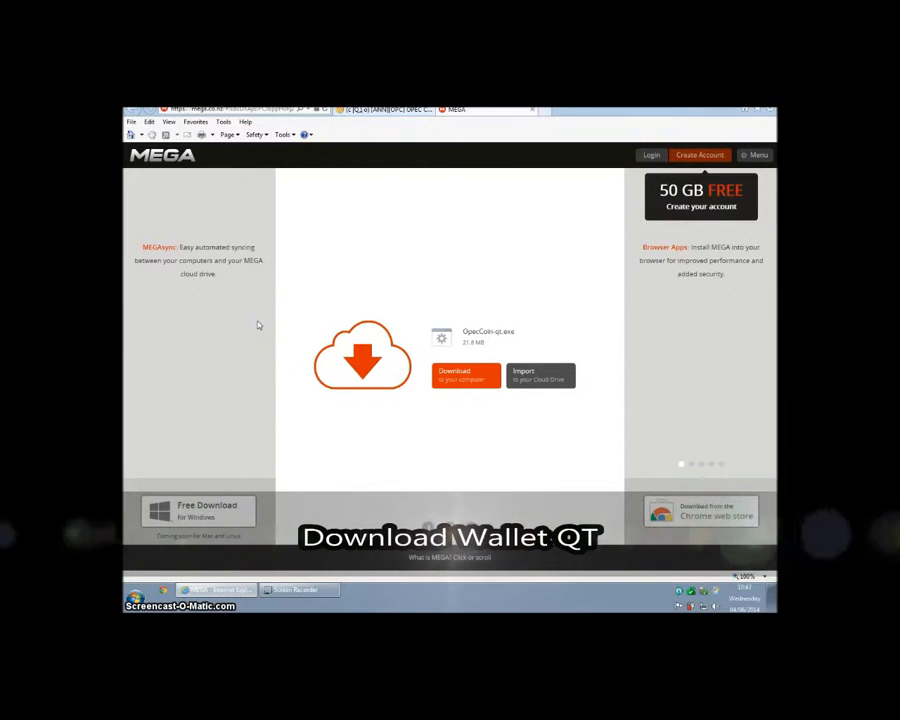
left_click(462, 376)
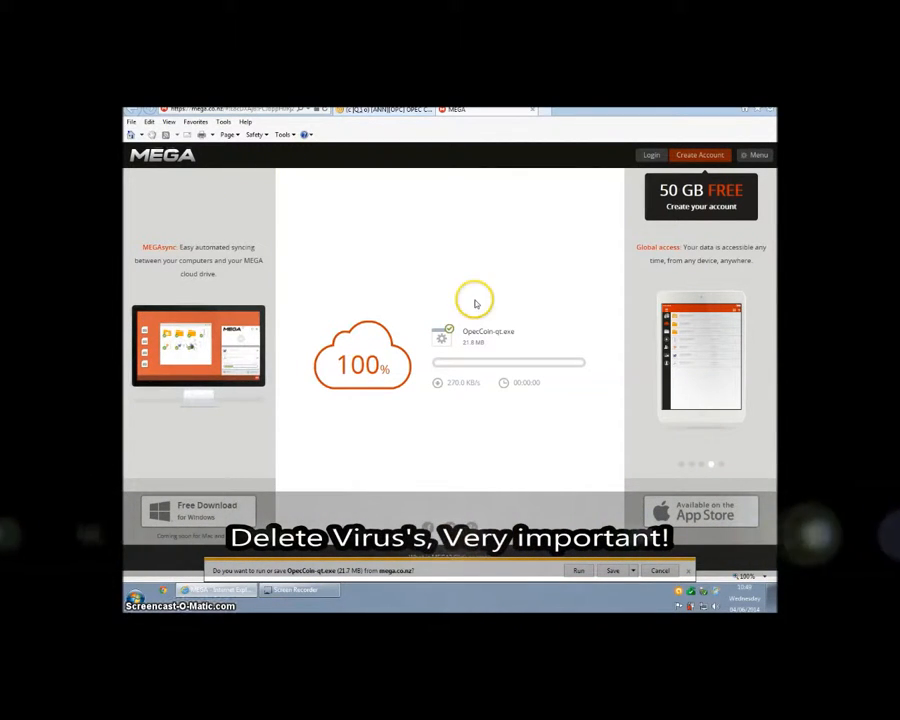
- Save the downloaded OpecCoin-qt application to the Desktop
left_click(633, 570)
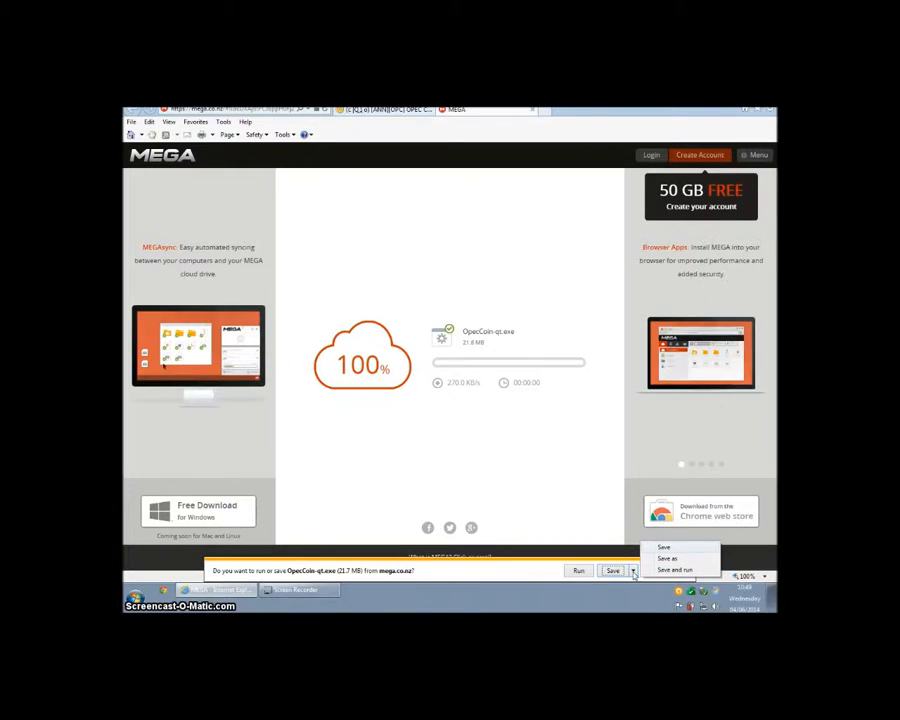
left_click(669, 559)
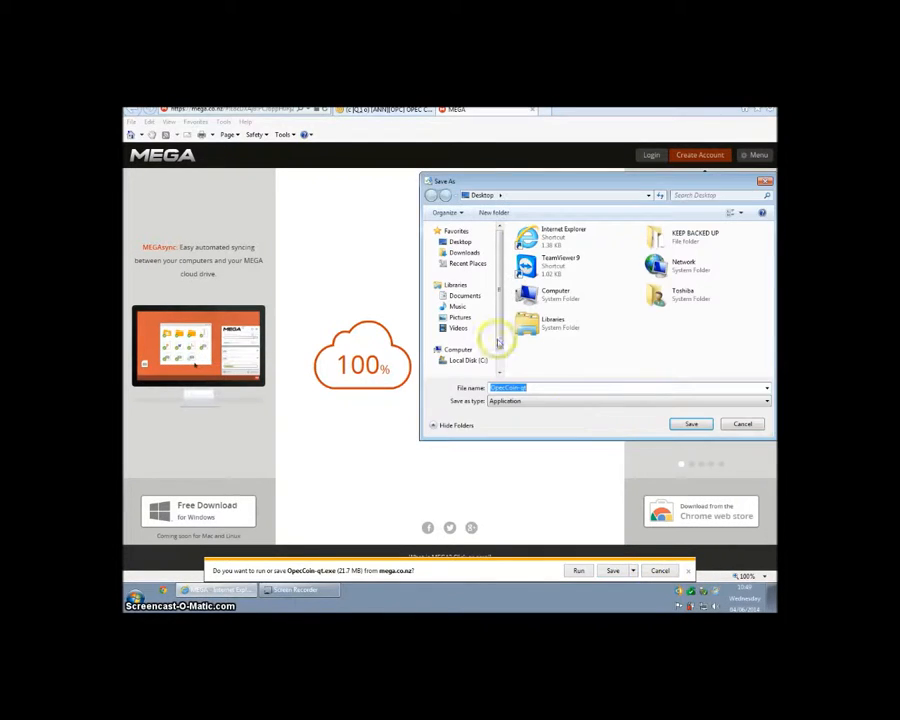
left_click(459, 242)
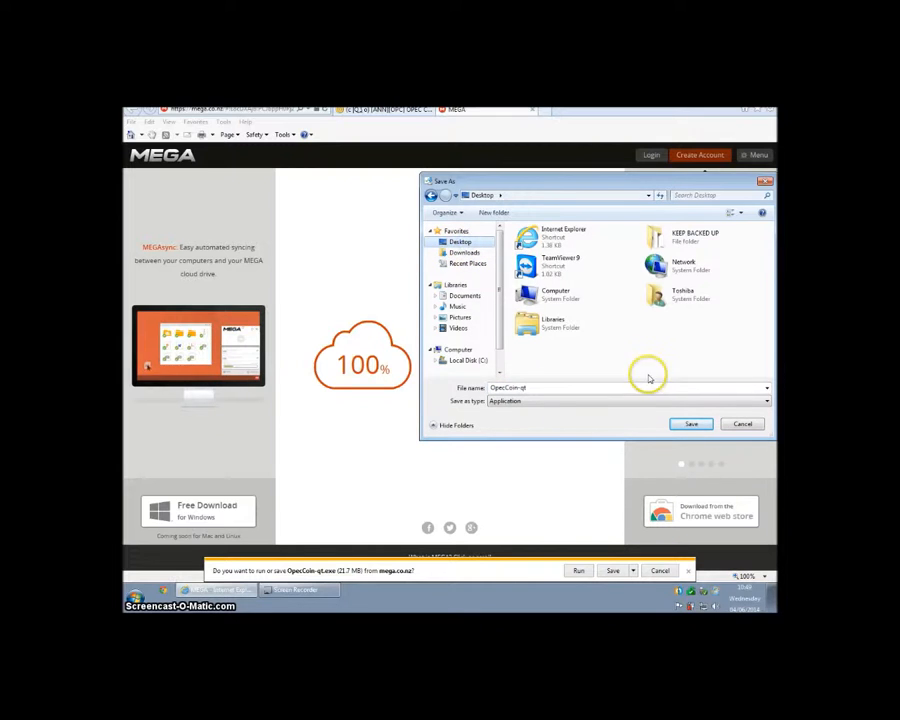
left_click(688, 423)
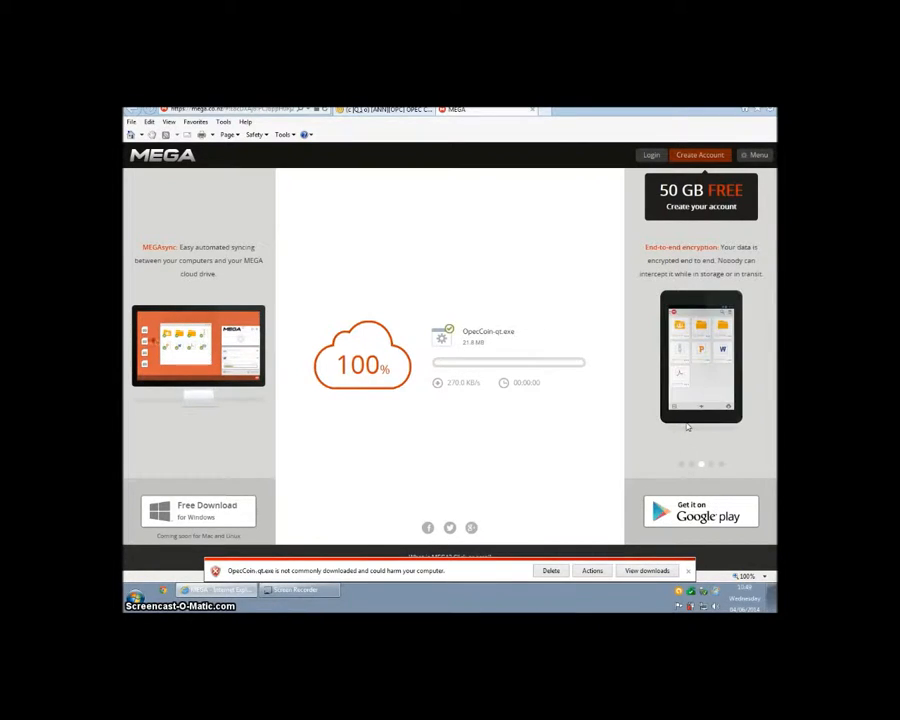
- Run OpecCoin-qt.exe anyway despite the SmartScreen filter and close the MEGA page to return to the forum thread
left_click(593, 571)
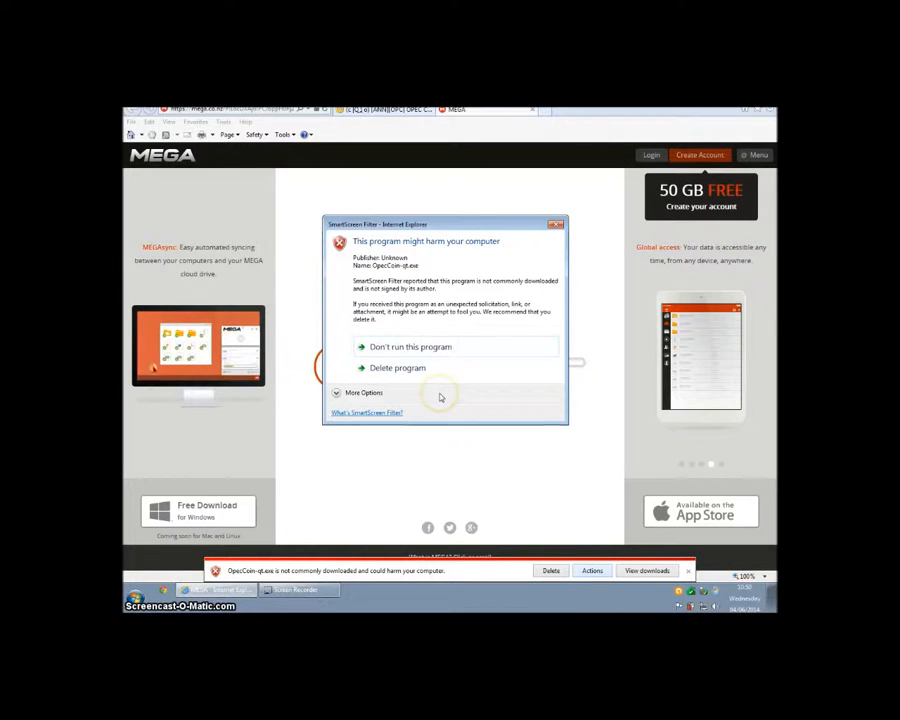
left_click(336, 393)
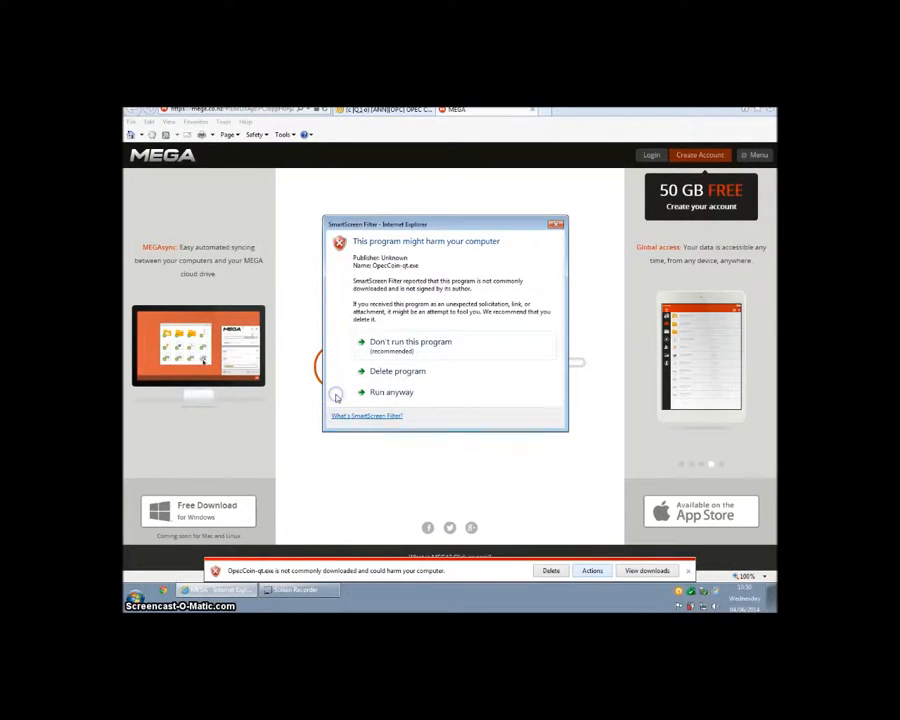
left_click(400, 392)
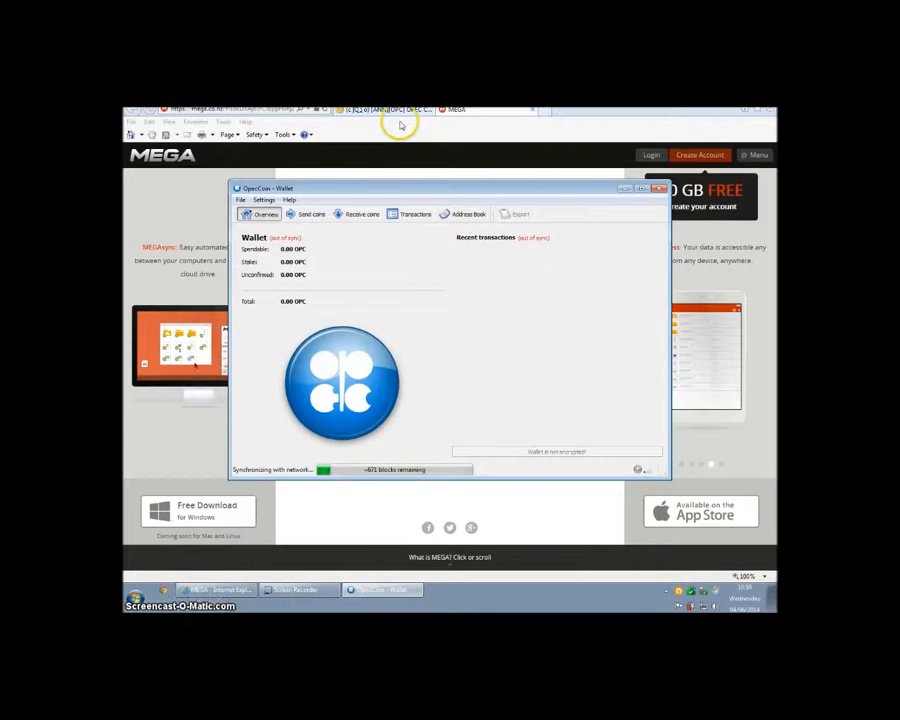
left_click(535, 113)
left_click(535, 113)
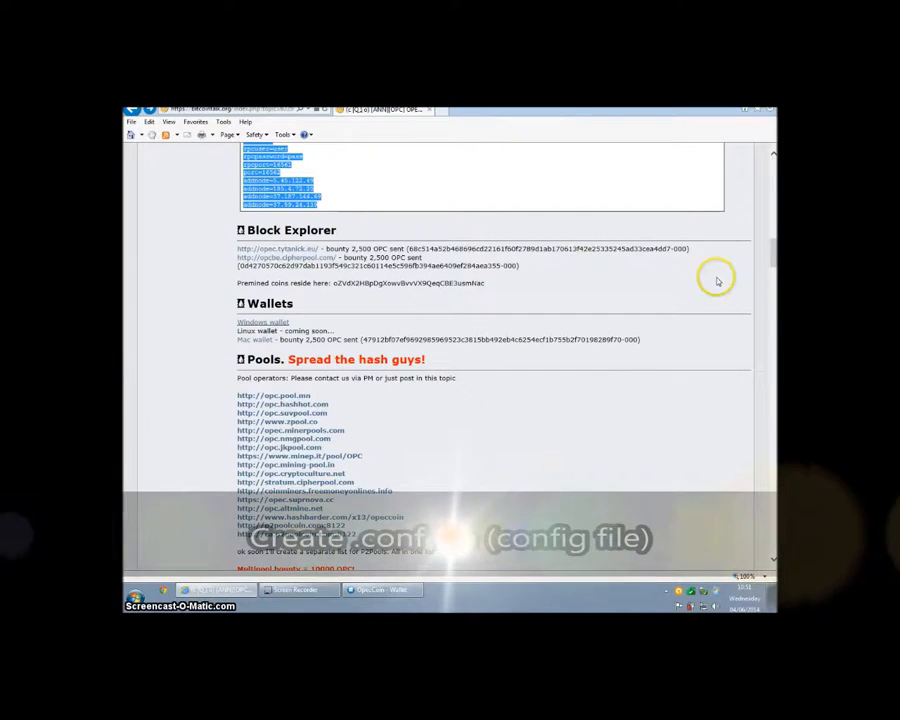
- Examine the Nodes and Ports section of the forum post, including the user and password lines of the OpecCoin.conf code
scroll(772, 260, "up", 5)
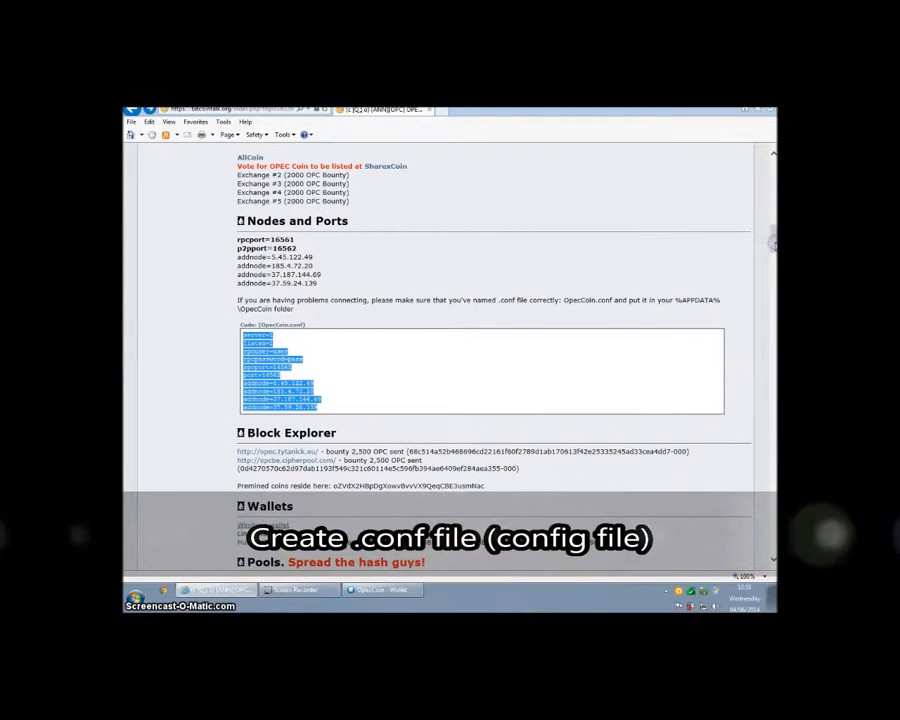
left_click_drag(237, 239, 337, 286)
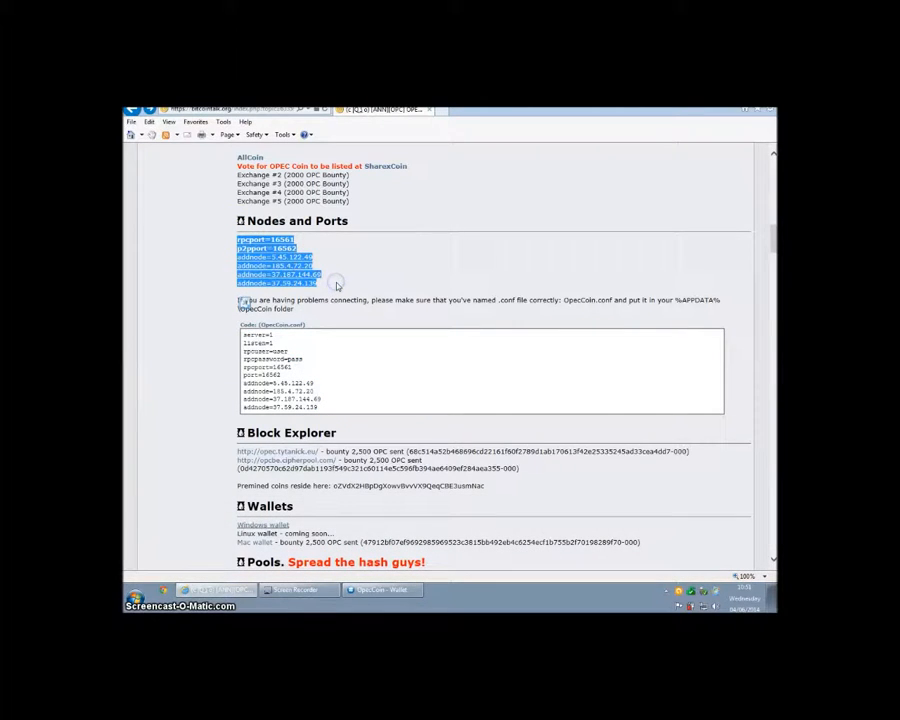
left_click(241, 245)
left_click_drag(271, 256, 320, 288)
left_click(306, 363)
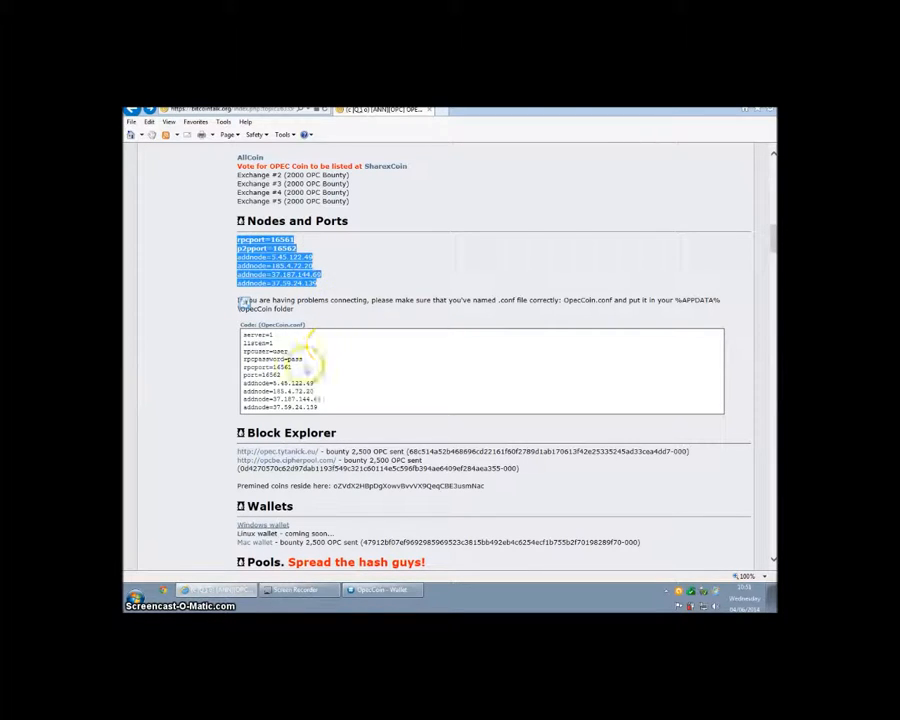
left_click_drag(305, 364, 250, 357)
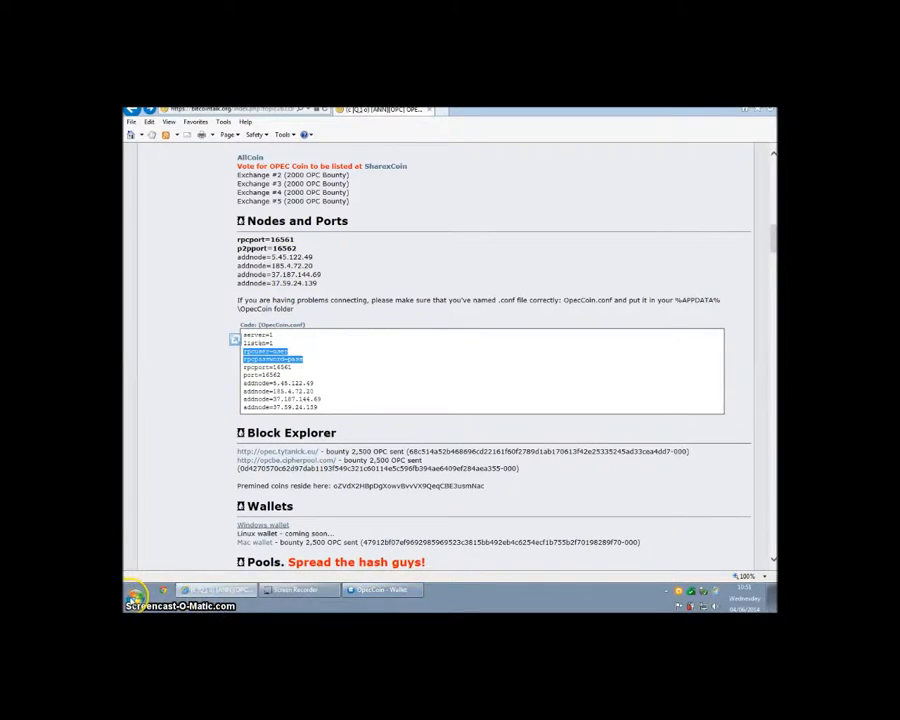
- Open the OpecCoin folder inside the %appdata% directory
left_click(135, 598)
type("%a")
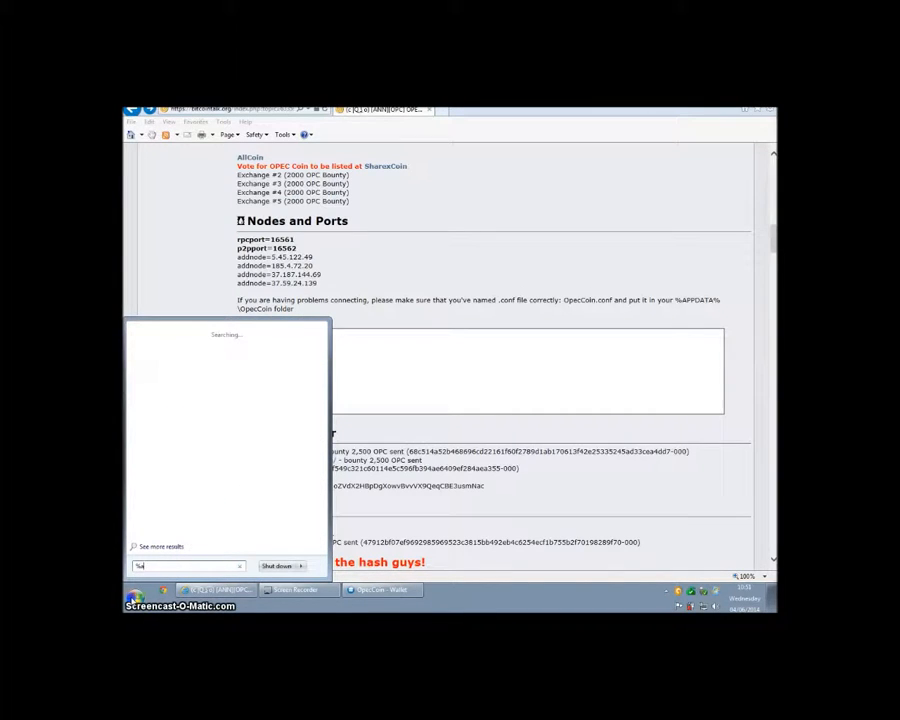
type("ppdata%")
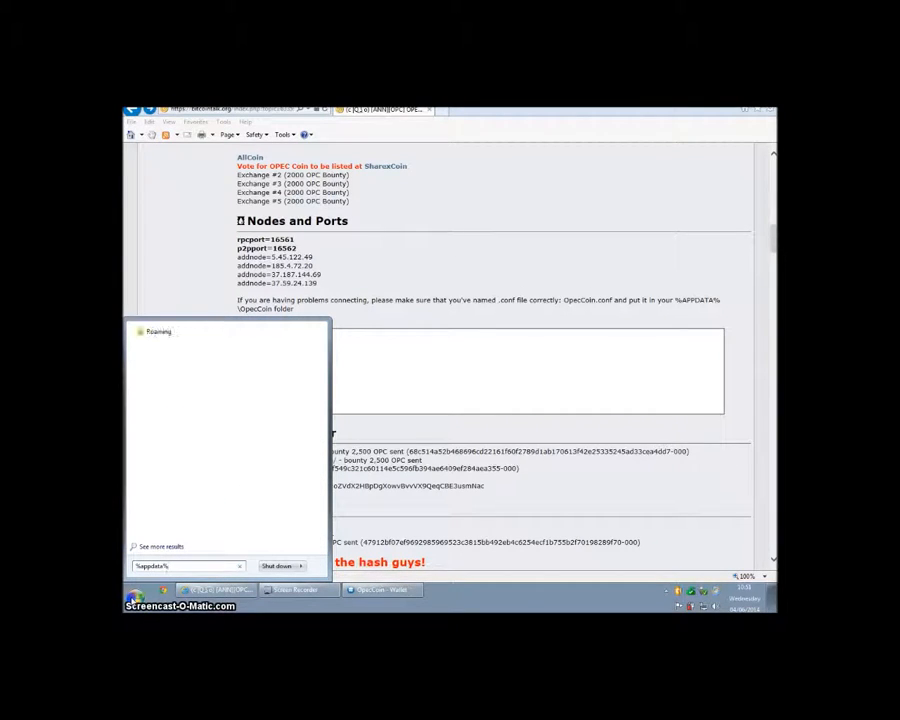
key("Return")
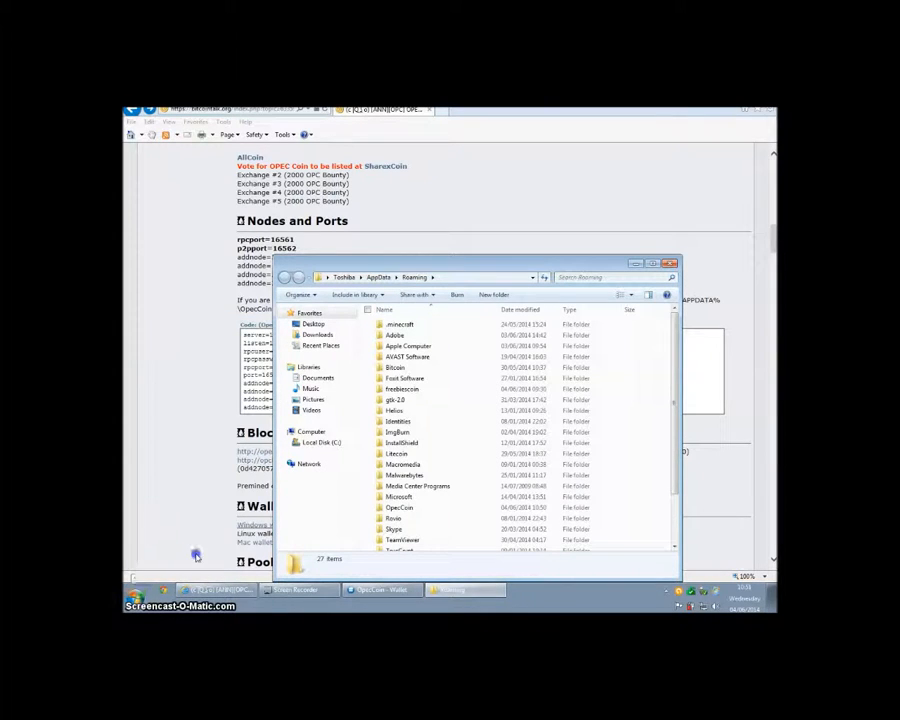
double_click(399, 508)
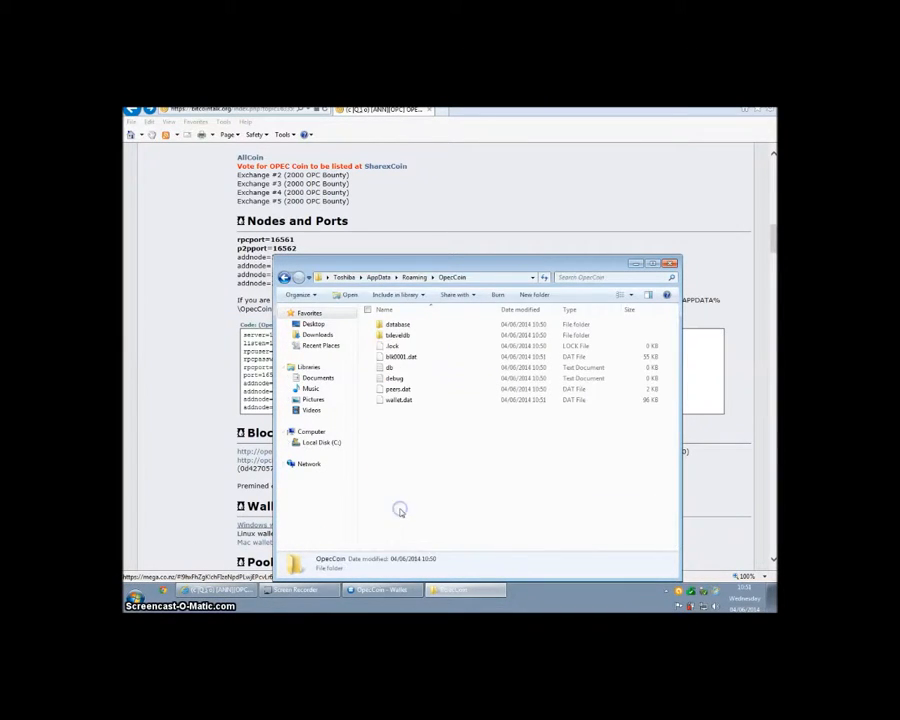
- Create a new text document in the OpecCoin folder and open it in Notepad
right_click(405, 430)
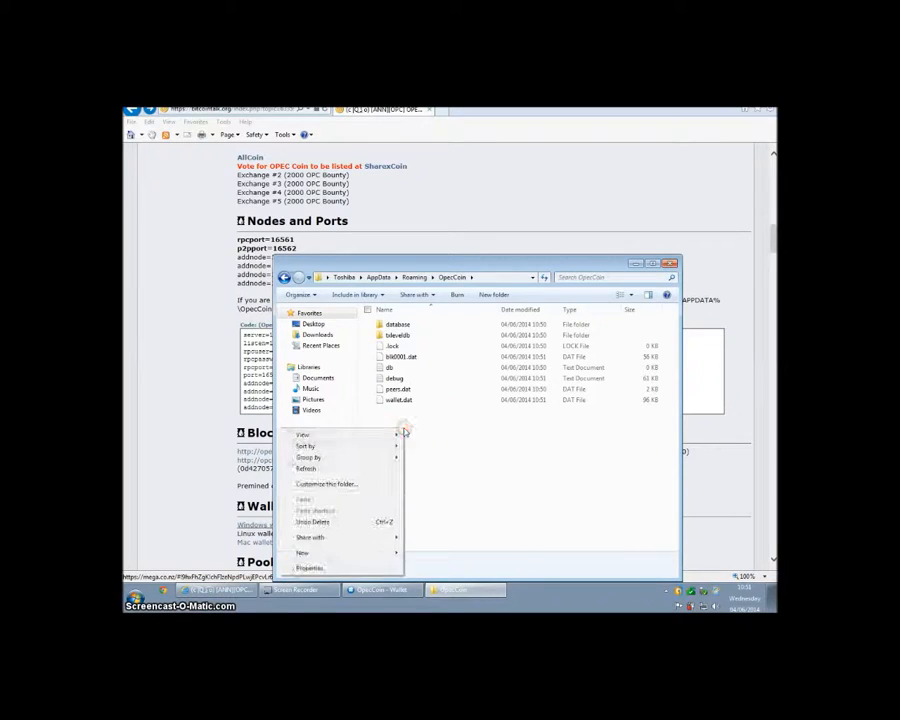
mouse_move(358, 554)
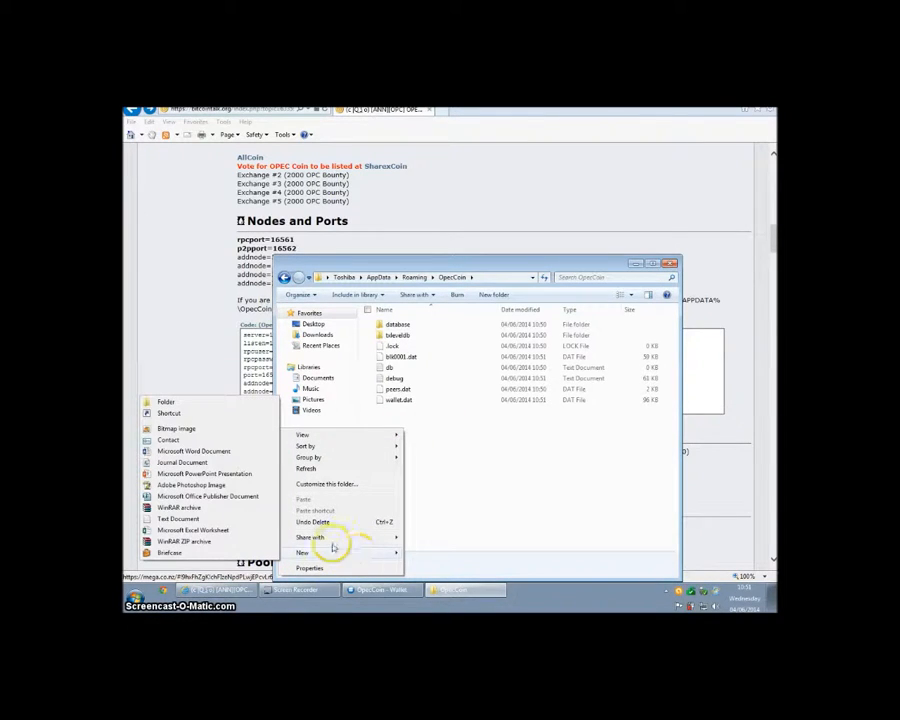
left_click(199, 519)
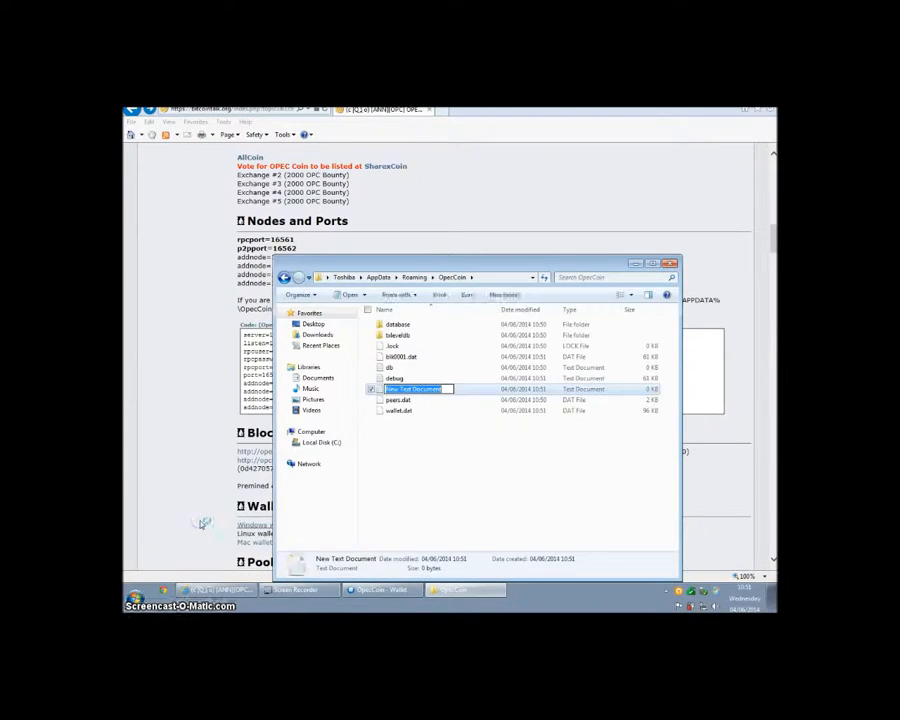
left_click(462, 390)
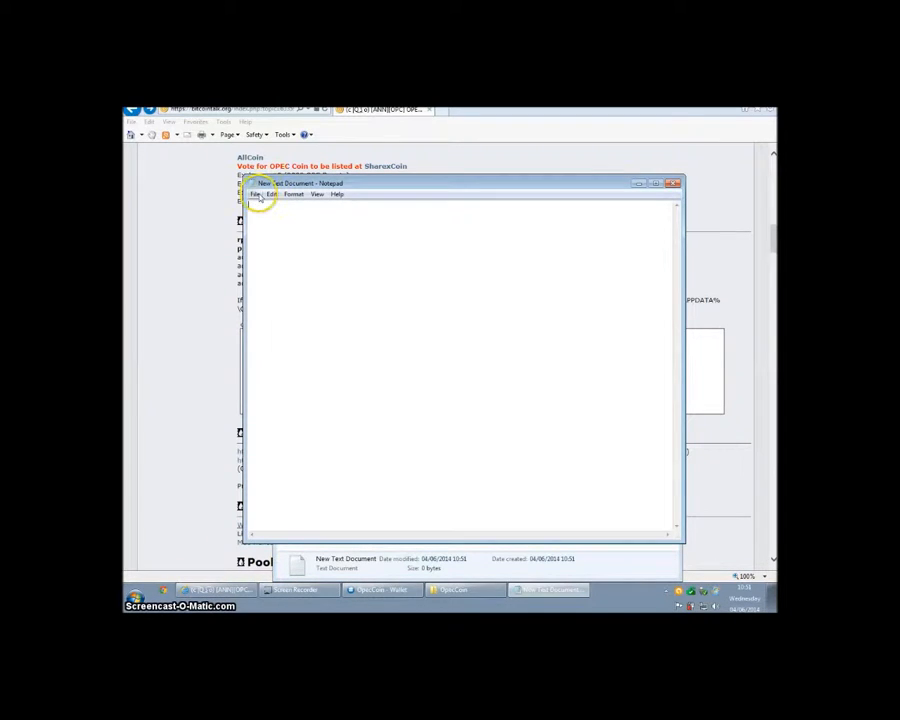
- Save the blank document in the OpecCoin folder as opeccoin.conf with the file type All Files
left_click(256, 194)
left_click(251, 238)
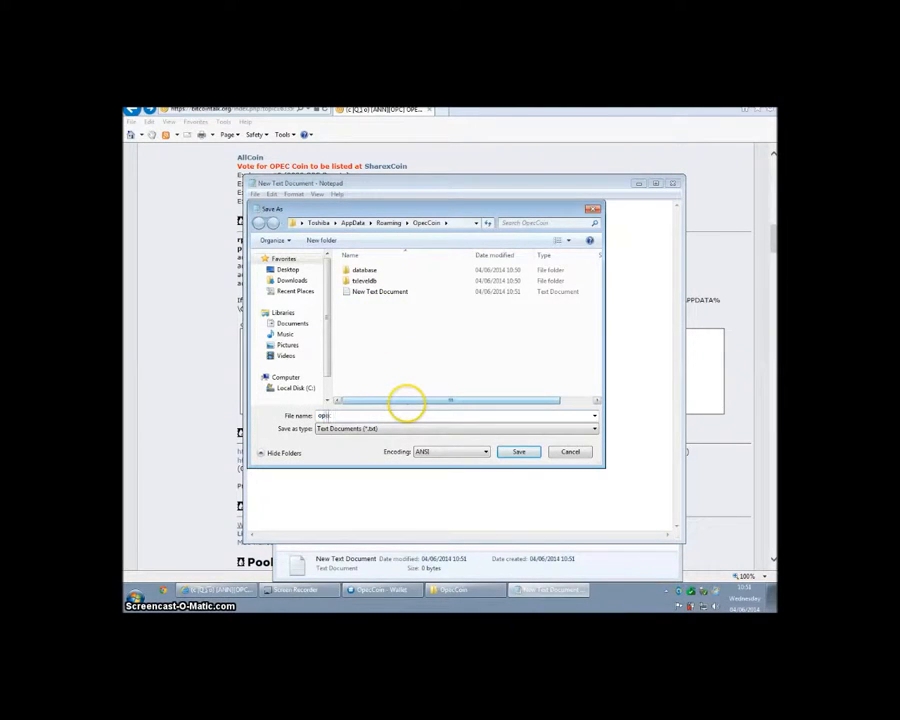
type("opeccoin.conf")
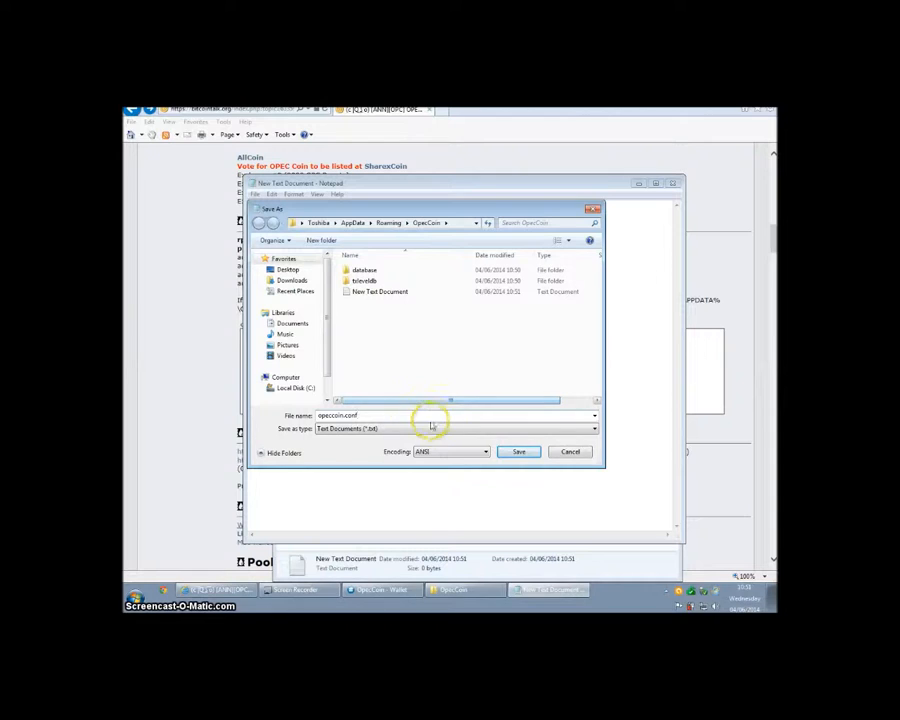
left_click(414, 428)
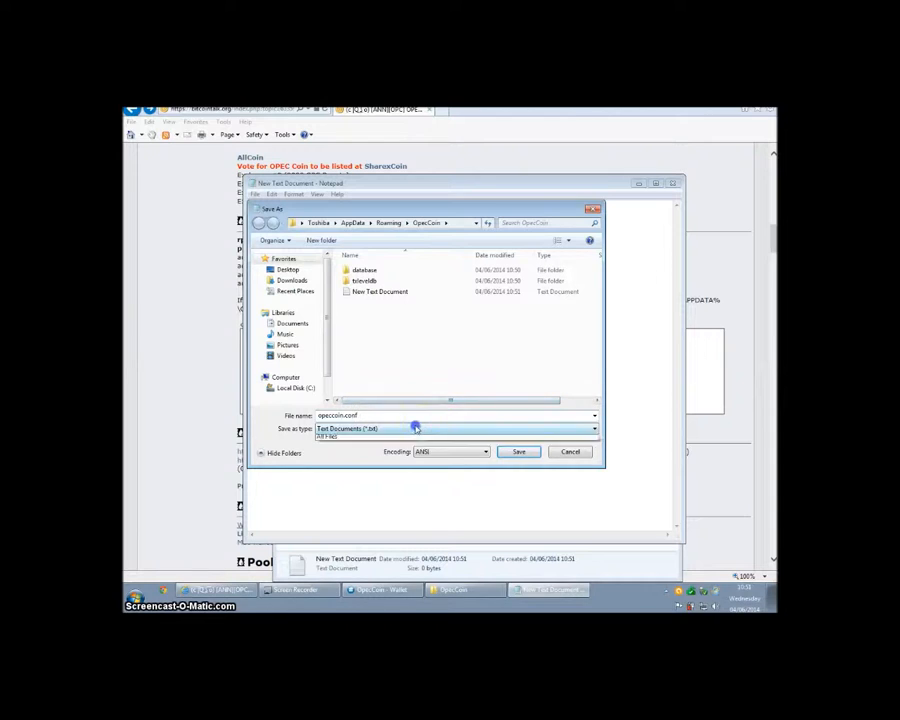
left_click(364, 447)
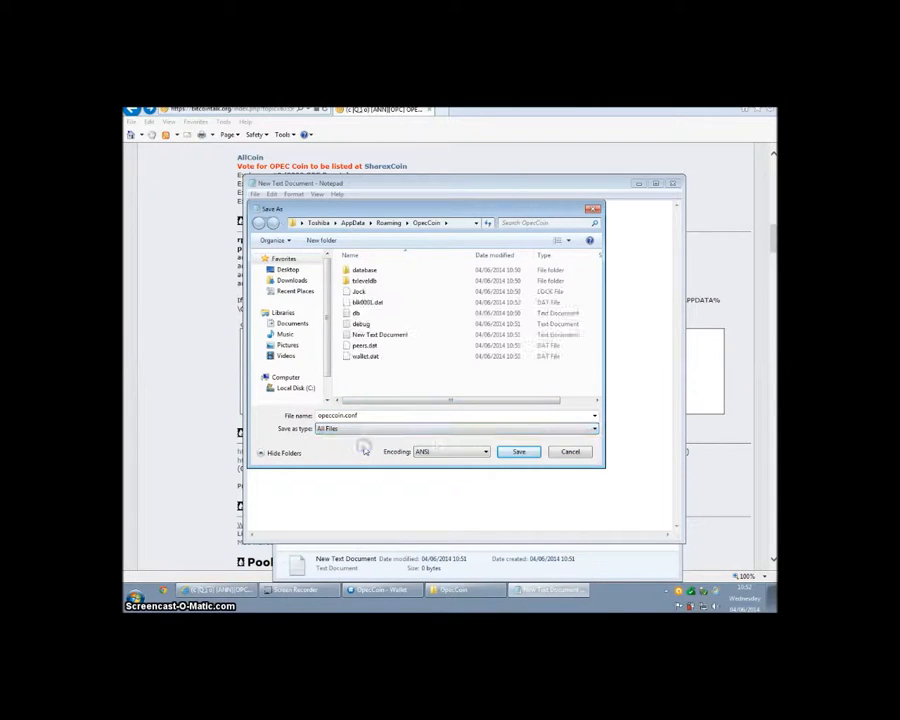
left_click(522, 453)
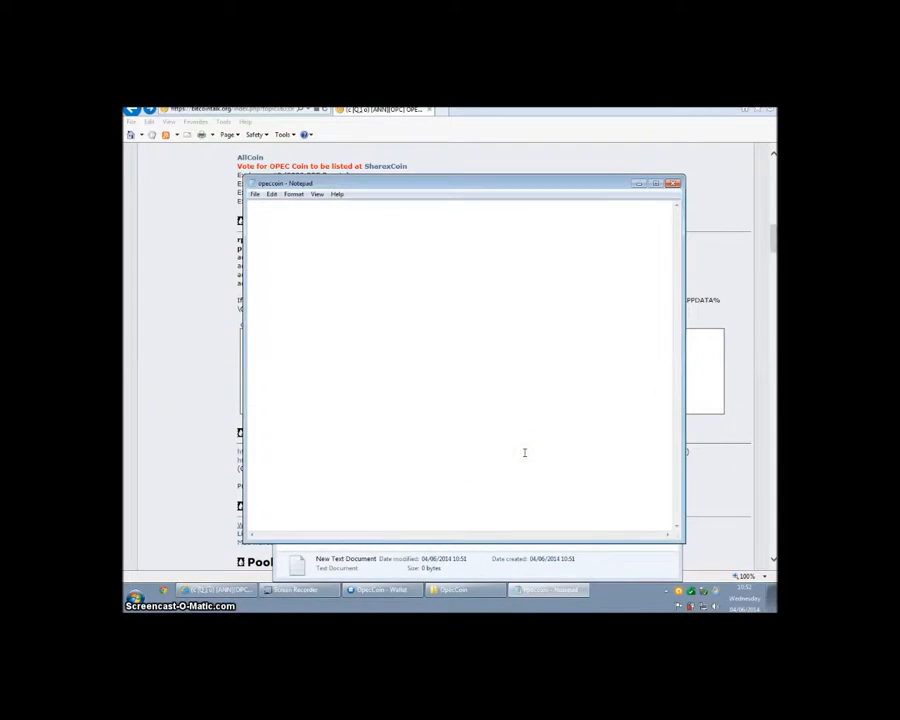
- Delete the leftover New Text Document from the OpecCoin folder
left_click(638, 185)
right_click(408, 393)
left_click(349, 362)
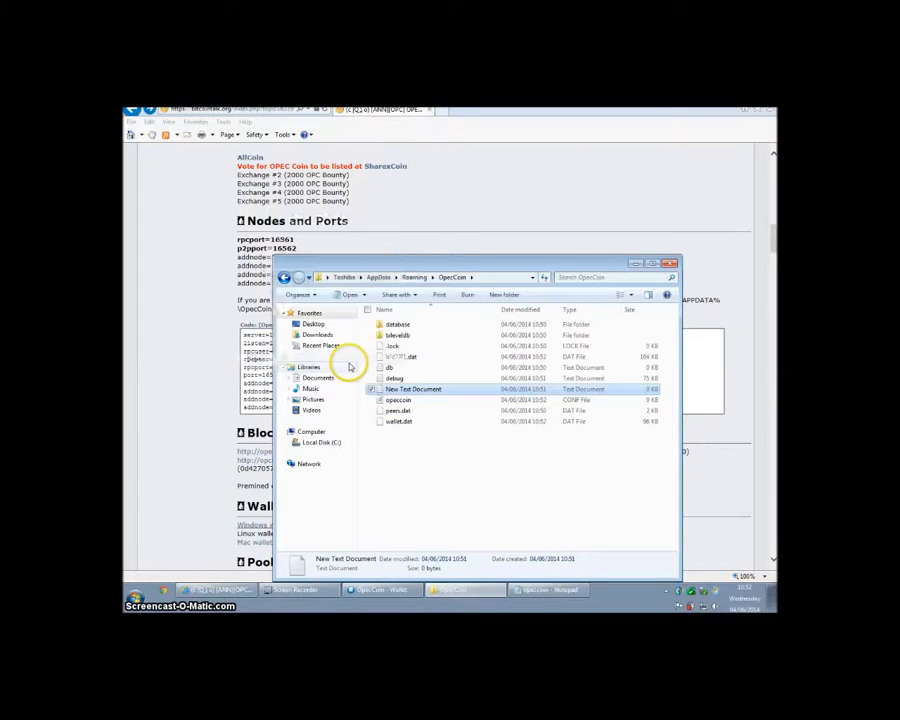
left_click(484, 378)
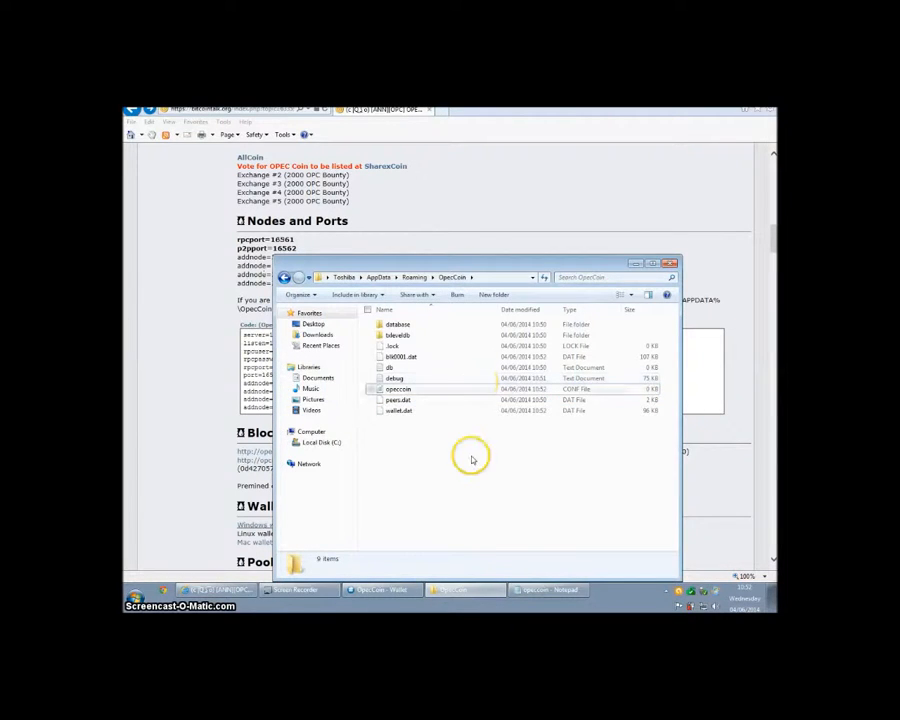
- Copy the full OpecCoin.conf code block from the forum post into the blank opeccoin file in Notepad
left_click(545, 590)
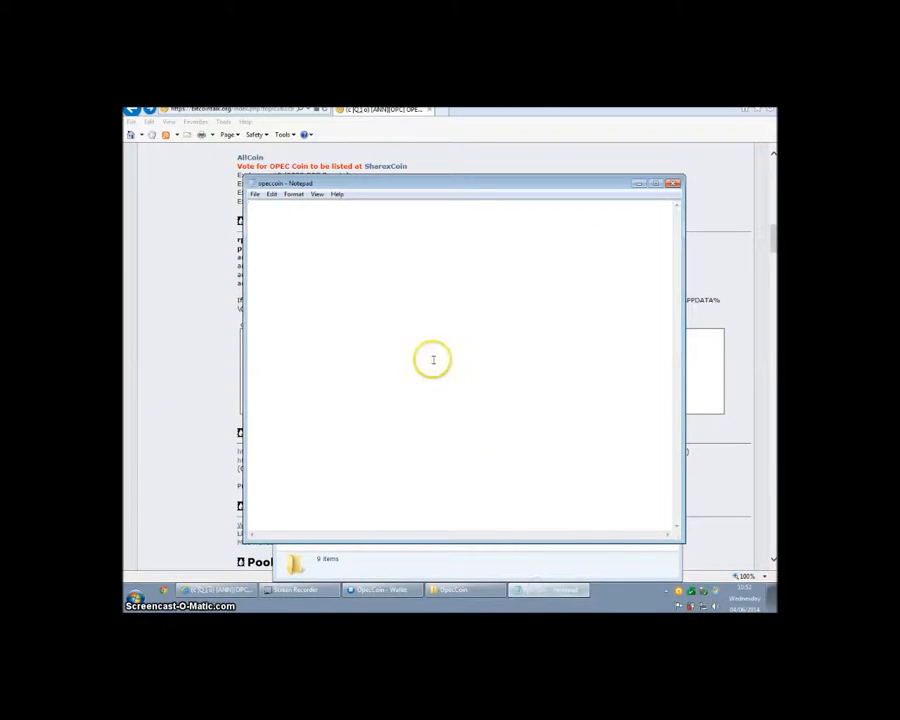
left_click_drag(464, 189, 467, 258)
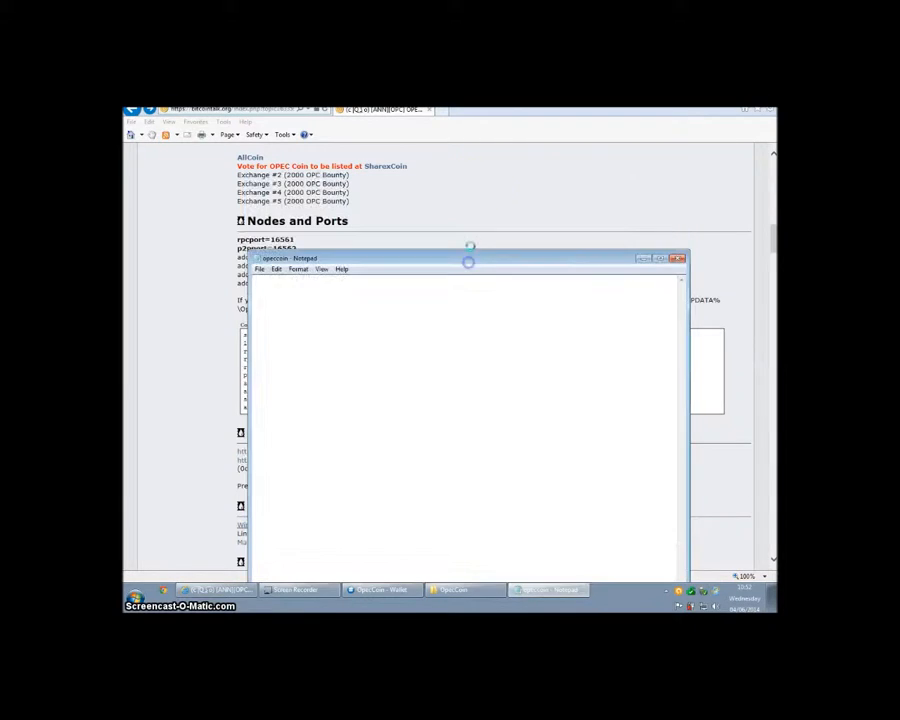
left_click(476, 191)
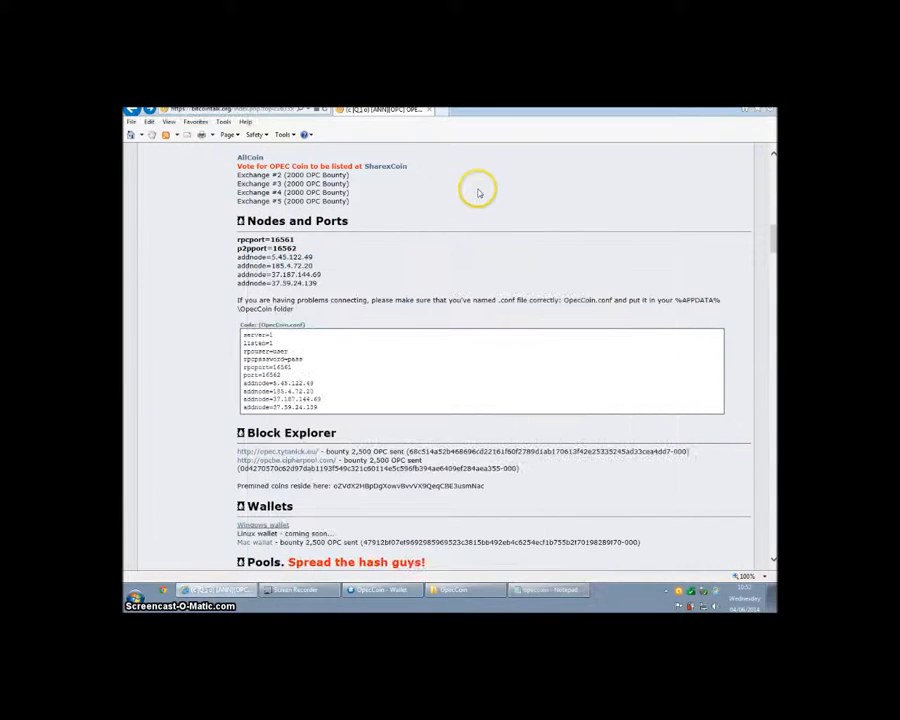
triple_click(262, 352)
key("ctrl+c")
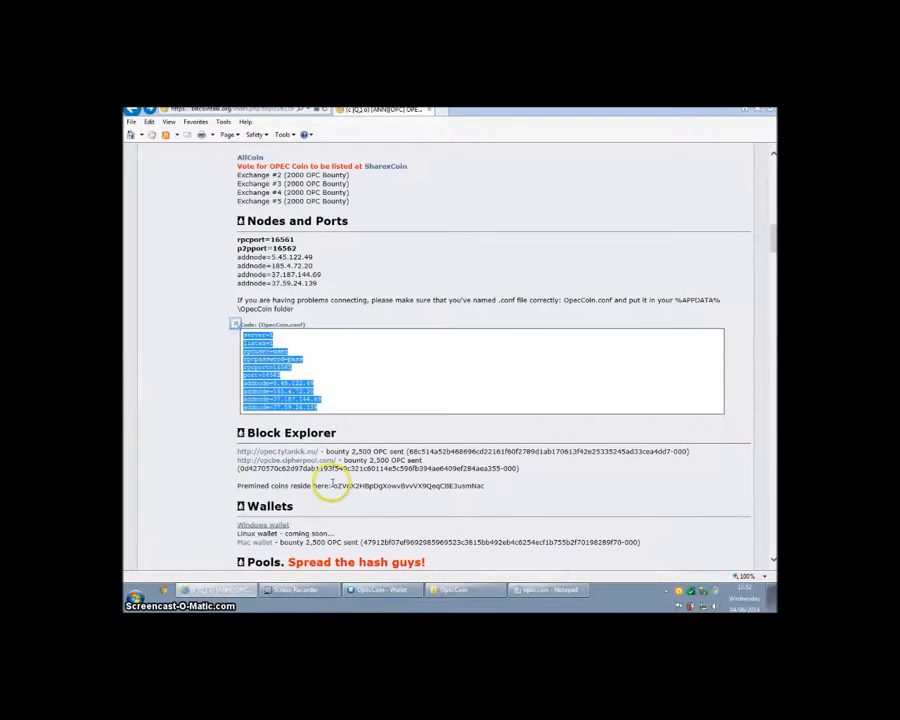
left_click(549, 591)
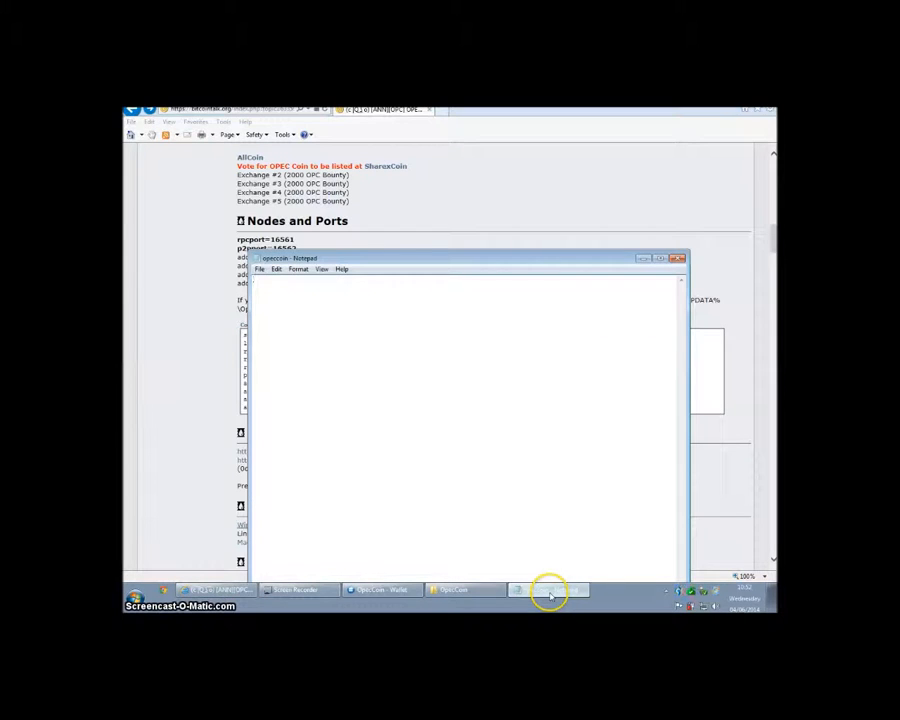
key("ctrl+v")
- Append the four addnode lines from the post's Nodes and Ports section to the opeccoin file
left_click(378, 244)
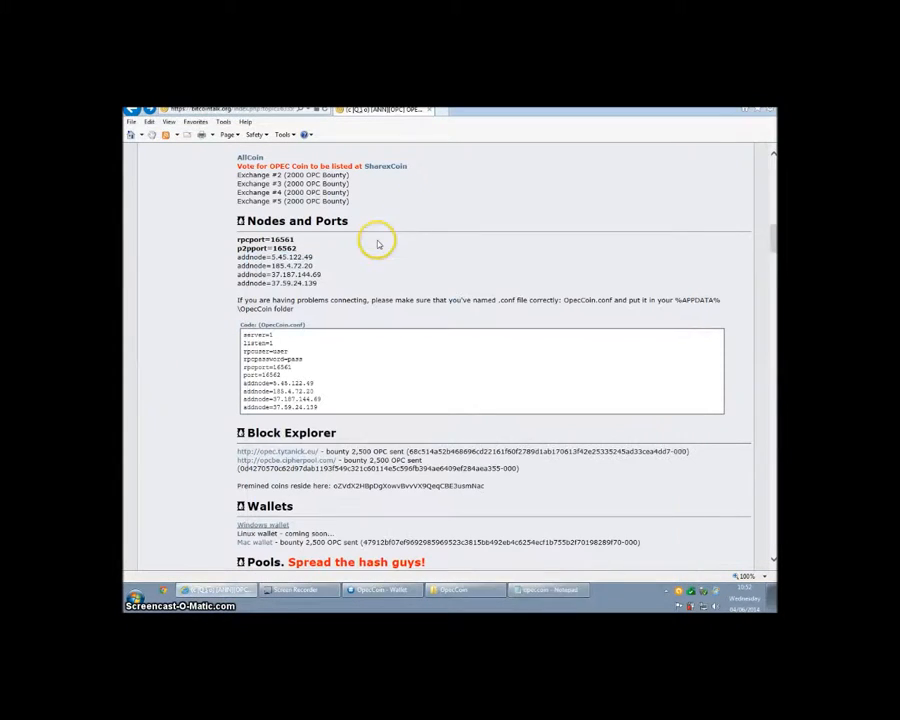
left_click_drag(325, 287, 240, 242)
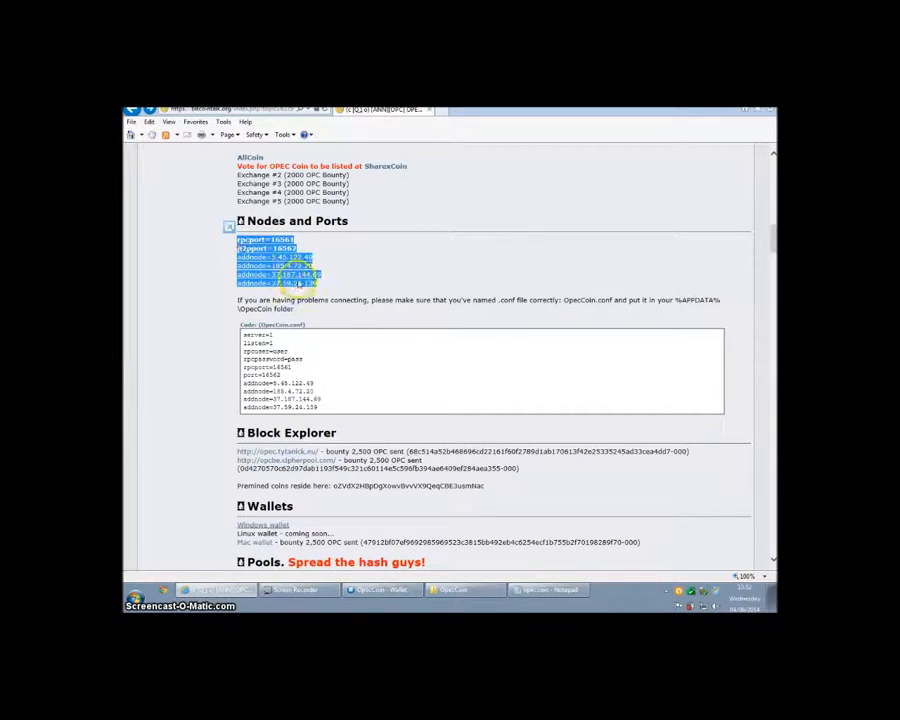
left_click_drag(321, 286, 240, 259)
key("ctrl+c")
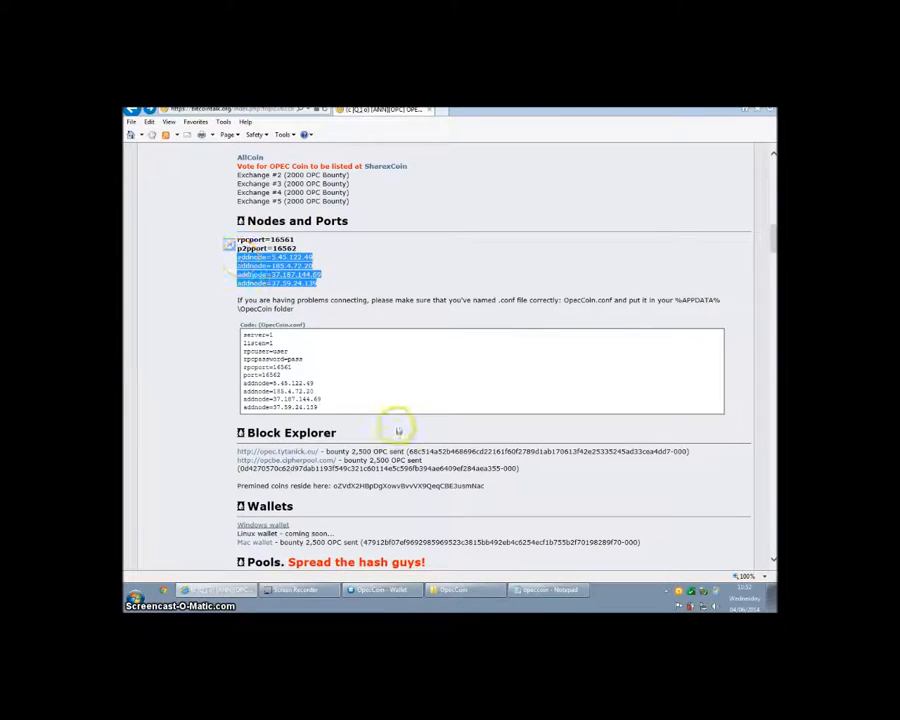
left_click(530, 590)
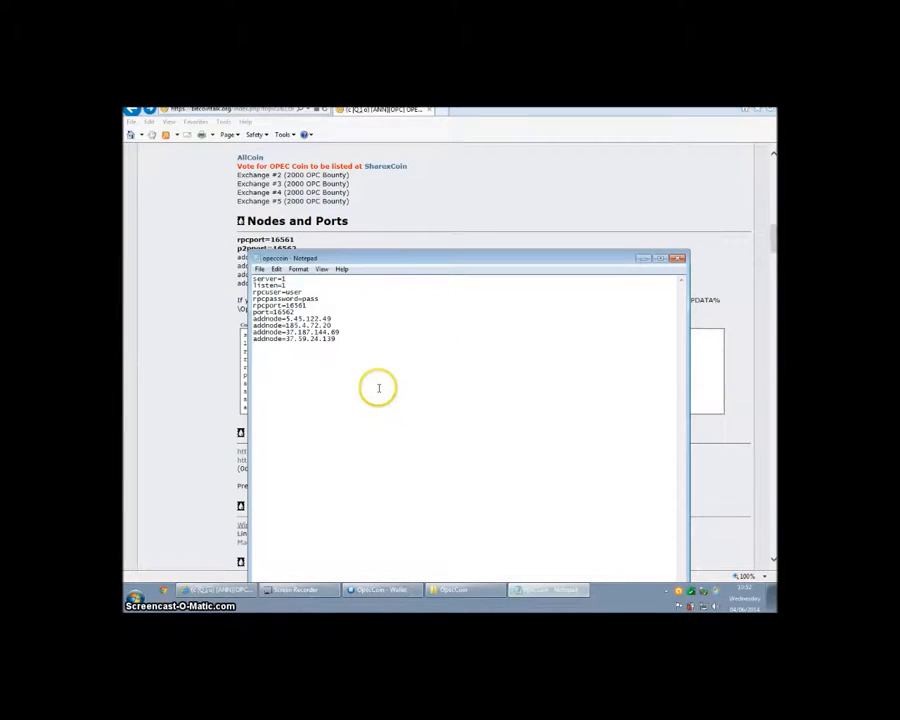
key("ctrl+v")
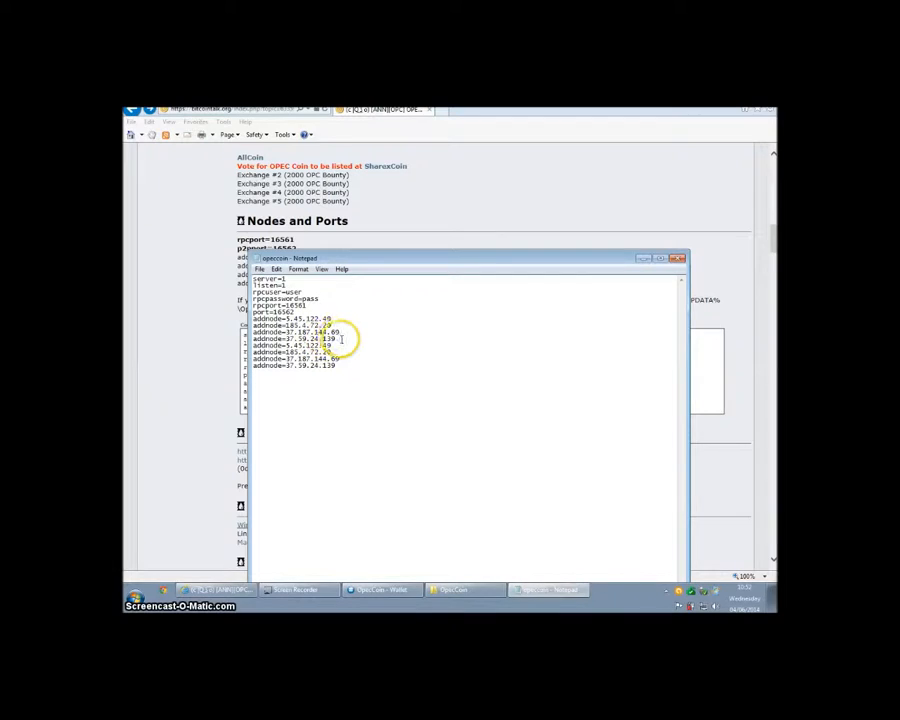
- Remove the four duplicated addnode lines from the end of the opeccoin file
key("ctrl+a")
key("Delete")
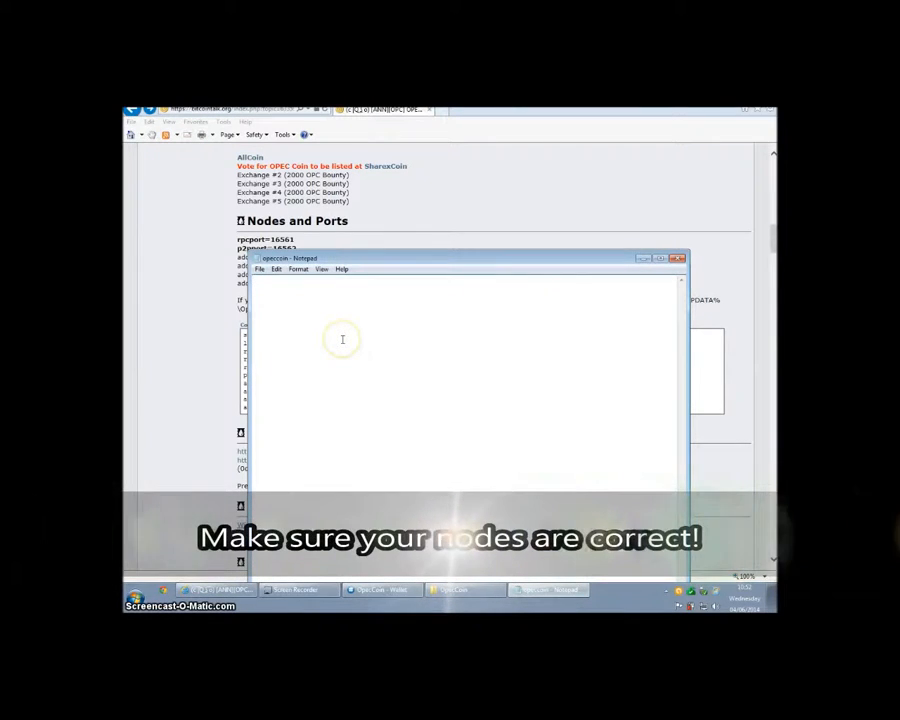
key("ctrl+z")
left_click(358, 354)
left_click_drag(337, 365, 245, 345)
key("Delete")
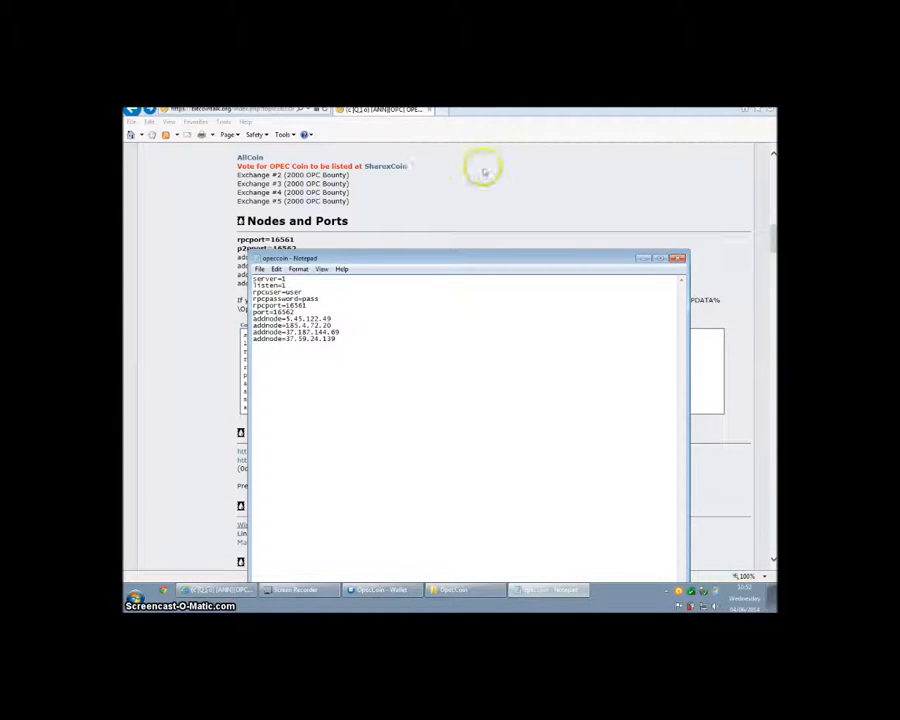
- Open page 21 of the OPEC Coin forum thread
left_click(697, 209)
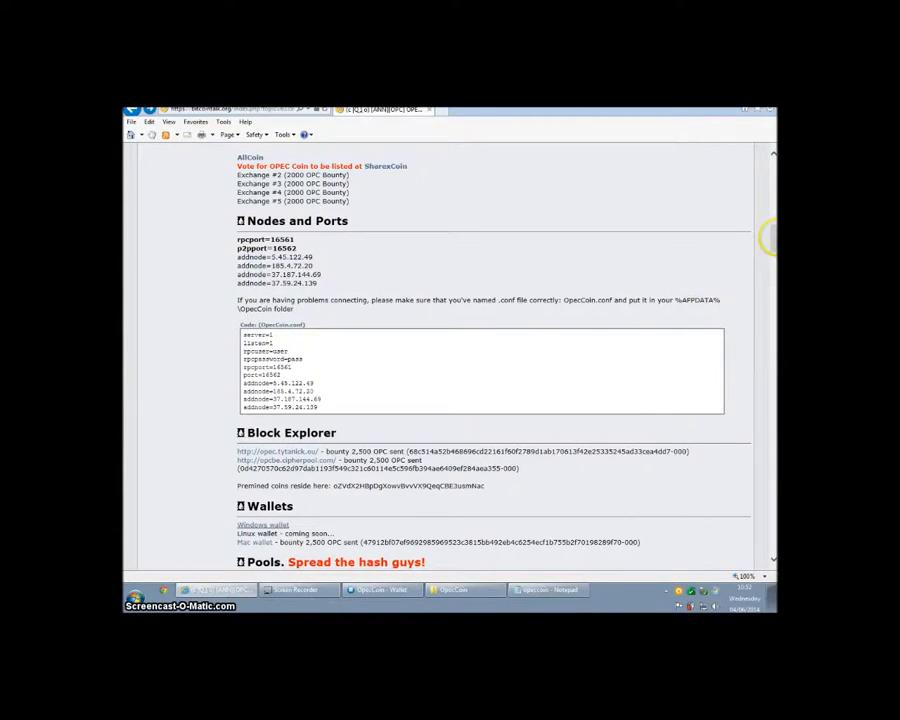
left_click_drag(771, 237, 773, 168)
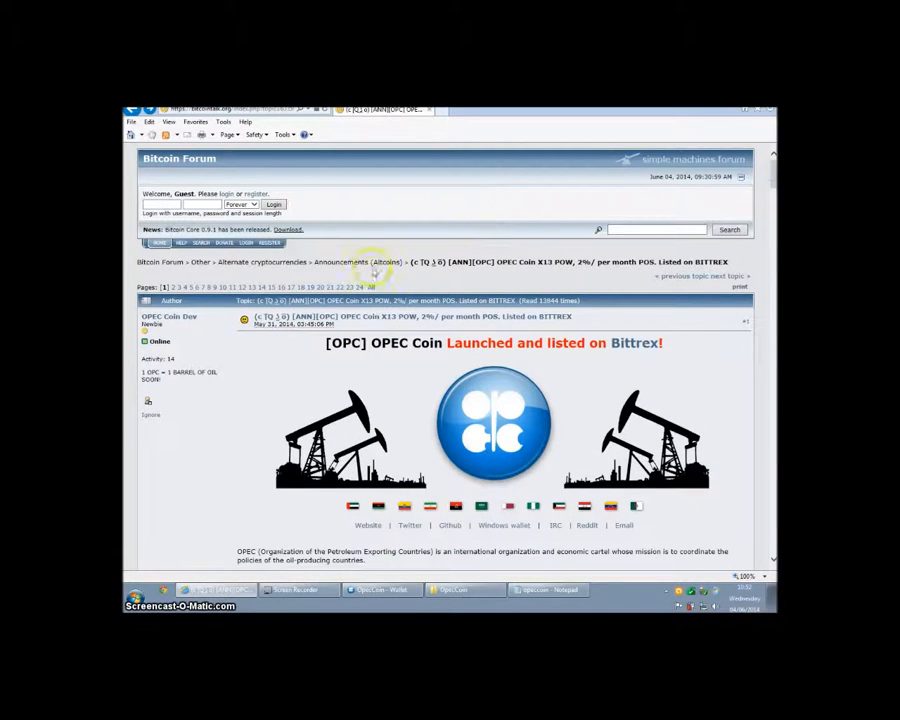
left_click(349, 287)
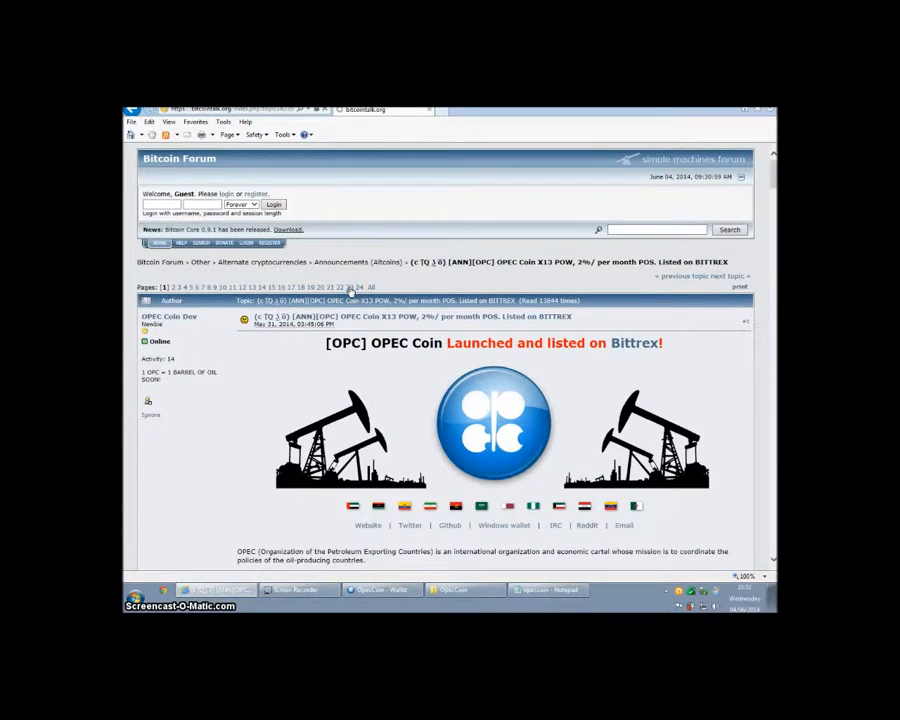
left_click_drag(773, 178, 716, 542)
left_click(323, 457)
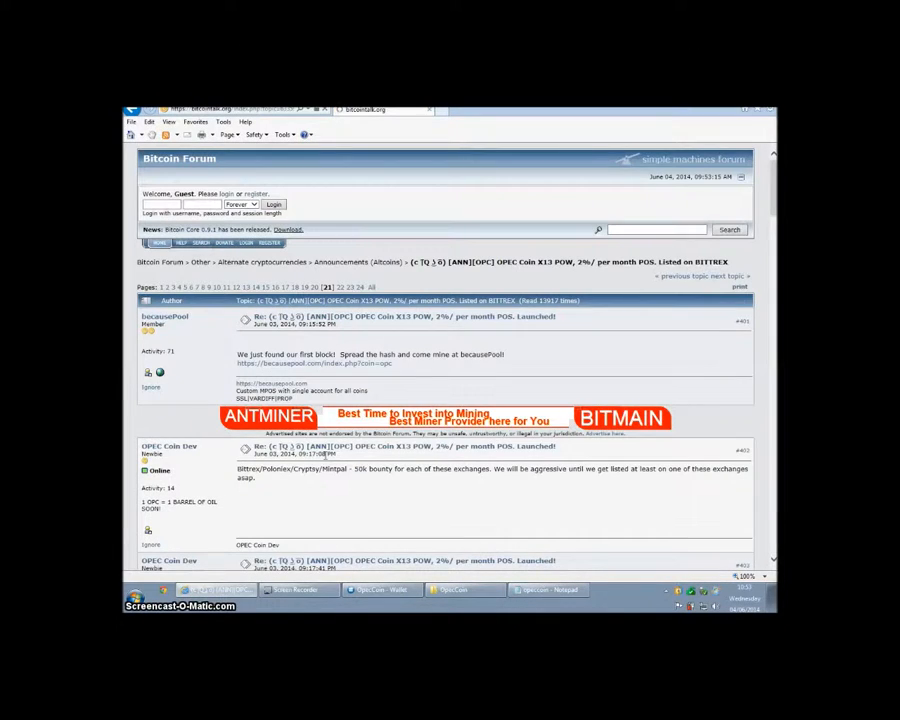
- Find the reply offering an extra sync node, append its addnode=opec.suprnova.cc line to the opeccoin file, and save the file
left_click_drag(770, 185, 757, 352)
left_click_drag(518, 255, 303, 248)
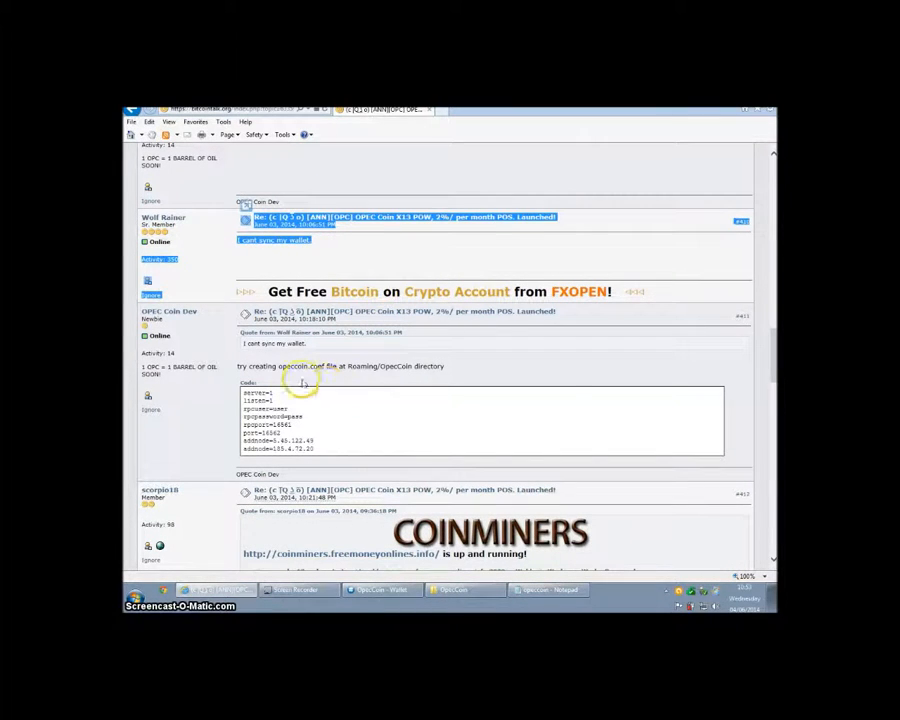
left_click(340, 376)
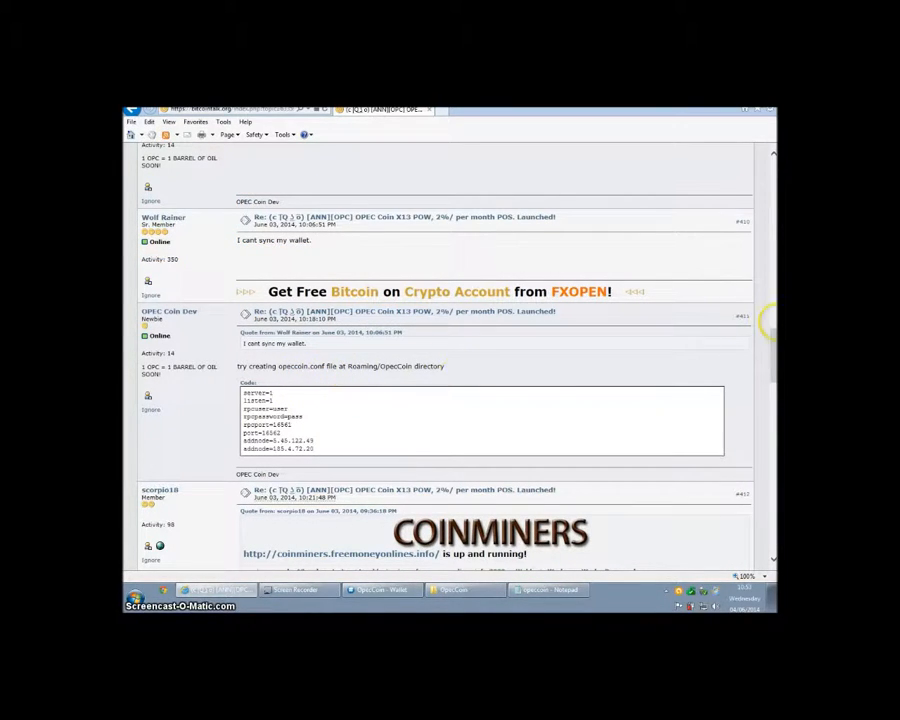
left_click_drag(774, 341, 766, 440)
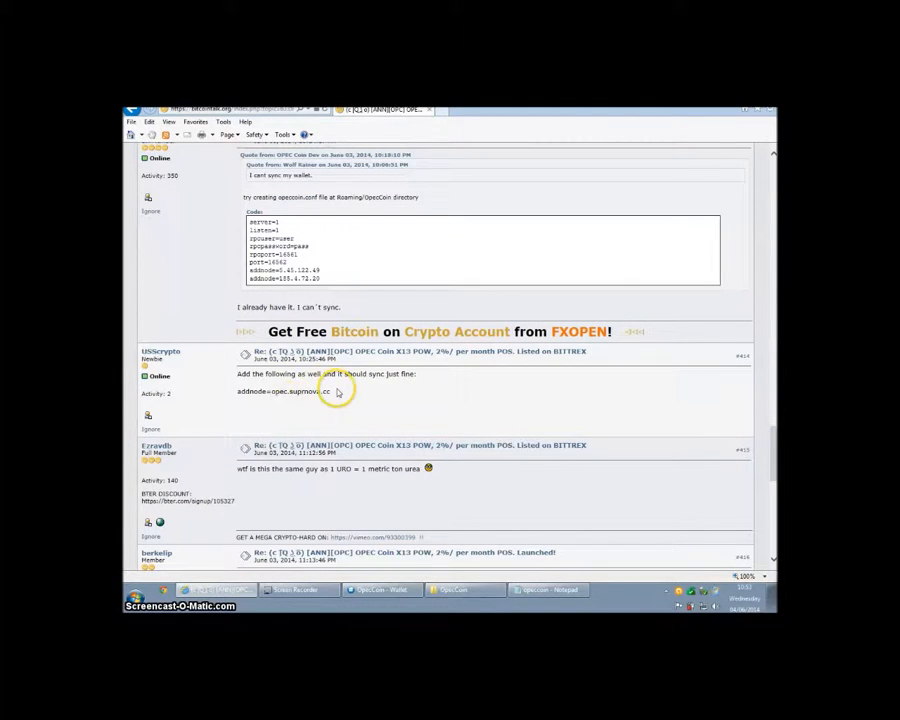
left_click_drag(335, 394, 238, 393)
key("ctrl+c")
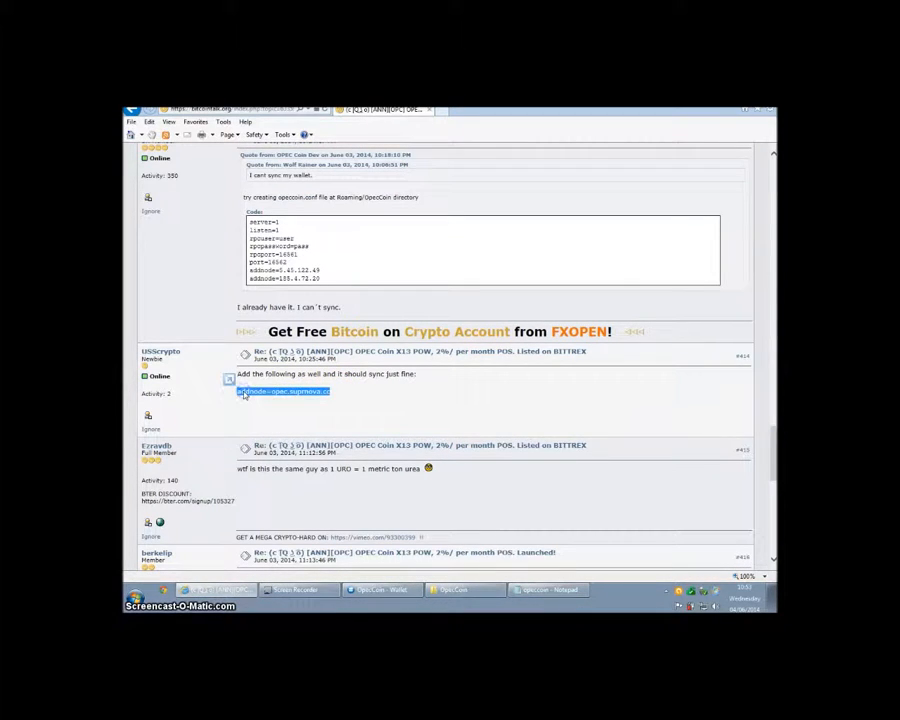
left_click(545, 590)
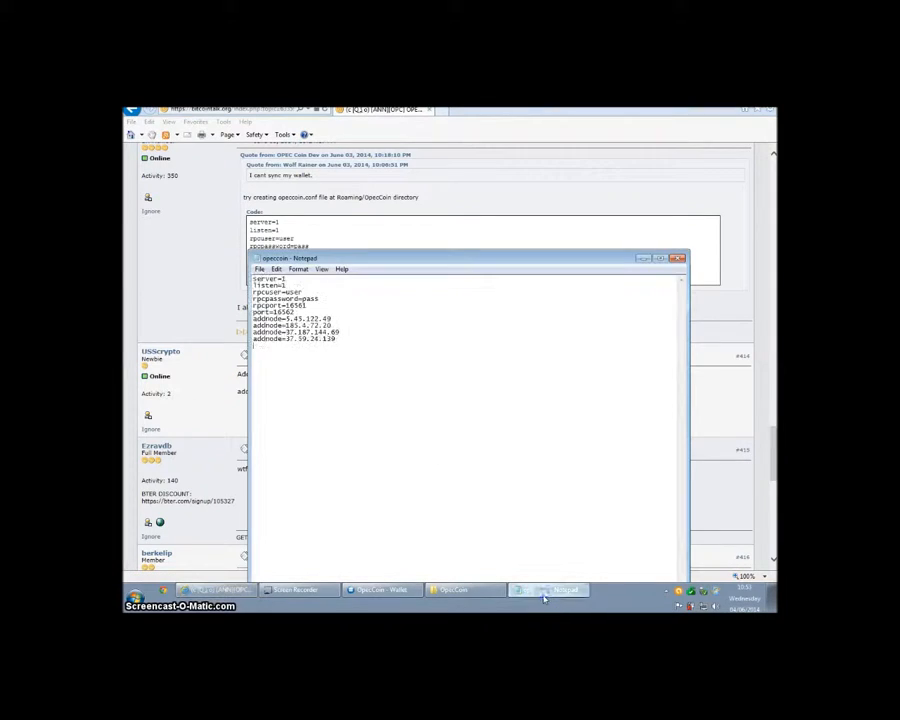
left_click(362, 386)
key("ctrl+v")
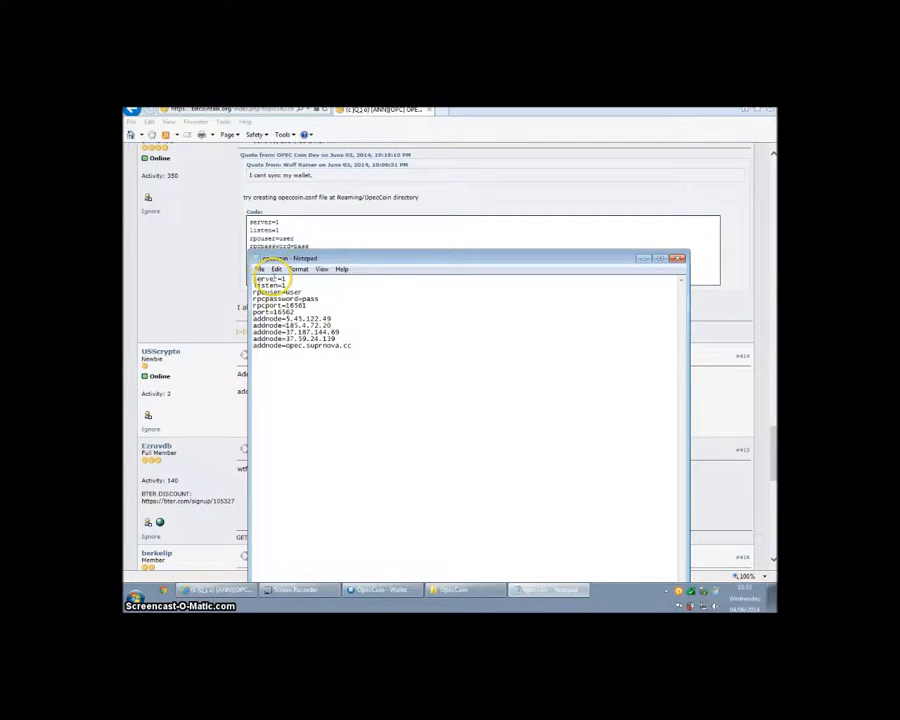
left_click(260, 269)
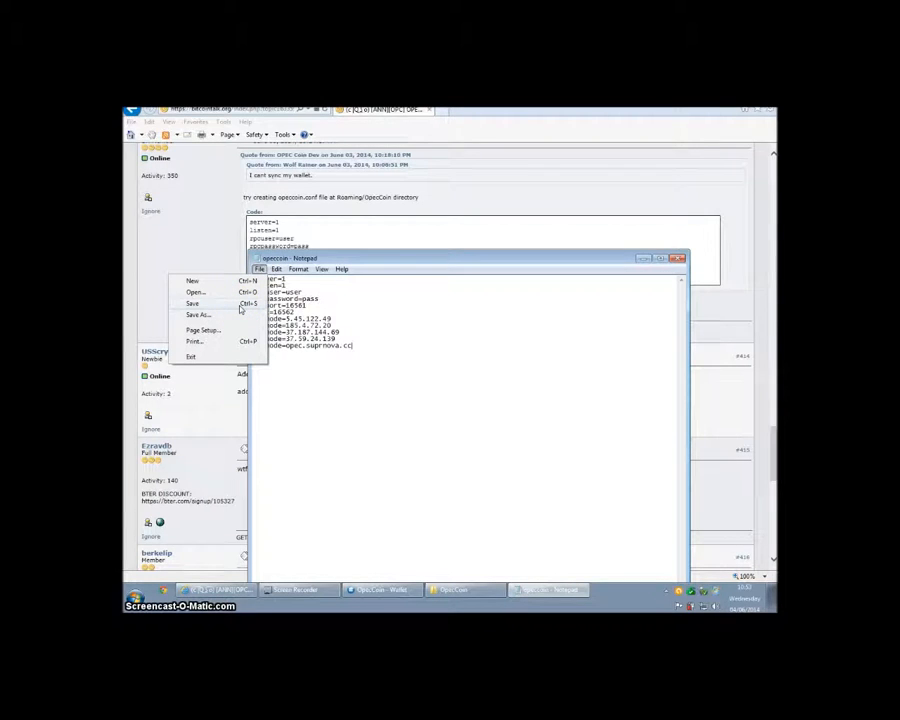
left_click(240, 305)
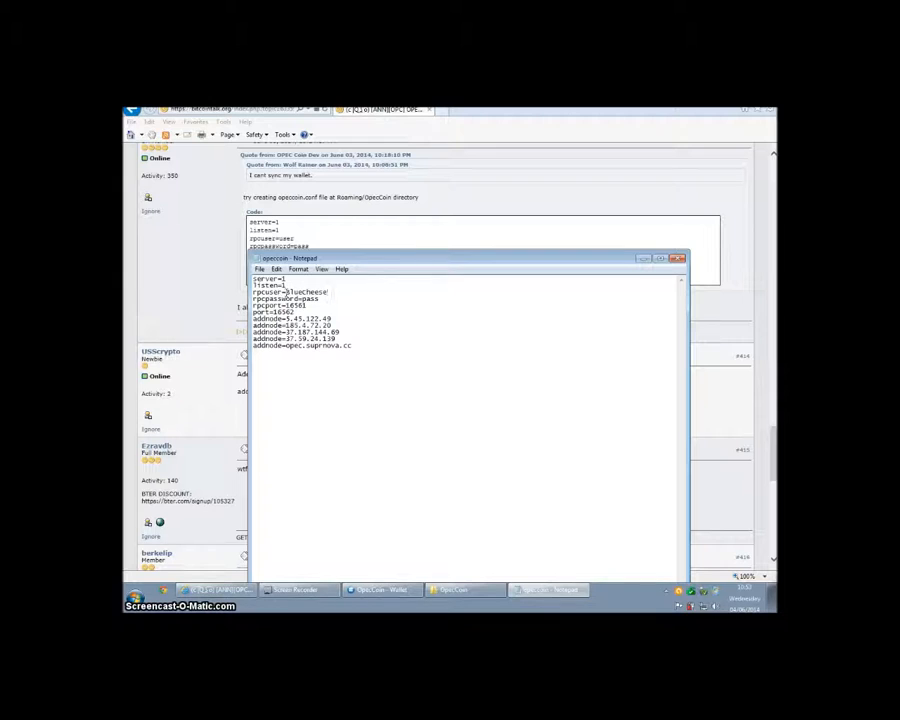
- Set rpcuser to BlueCheeseSandwich, enter a custom RPC password in the rpcpassword line, and save and close the configuration file
type("Sandwich")
left_click(322, 298)
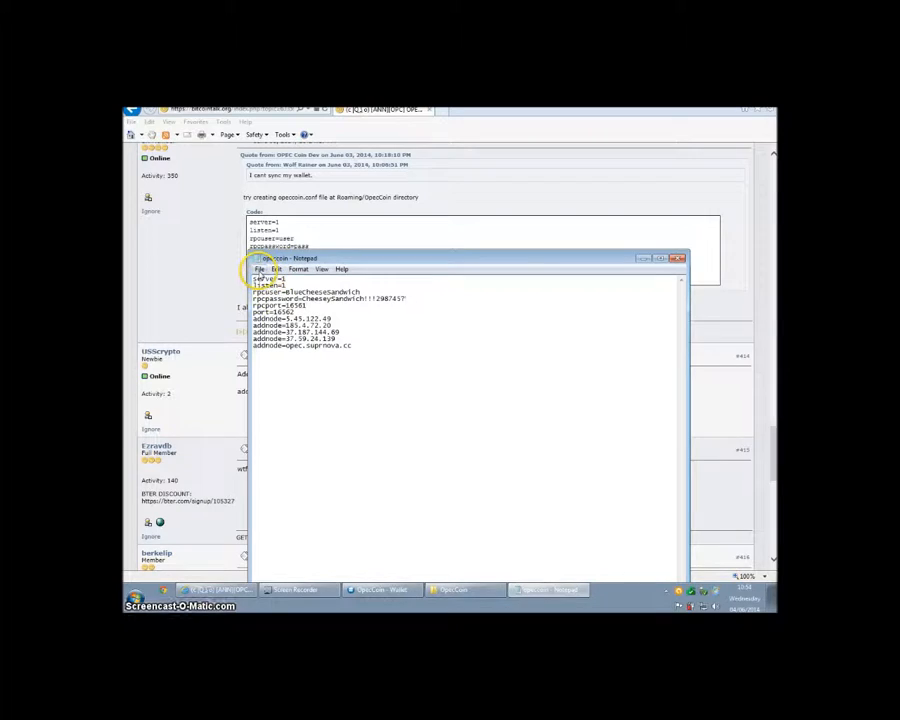
left_click(260, 270)
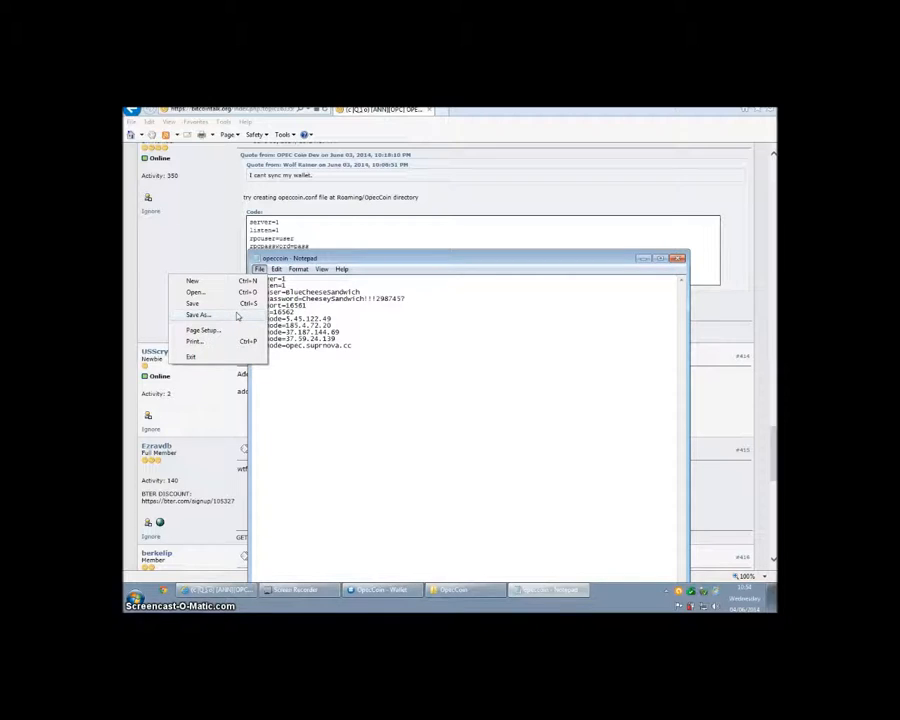
left_click(229, 307)
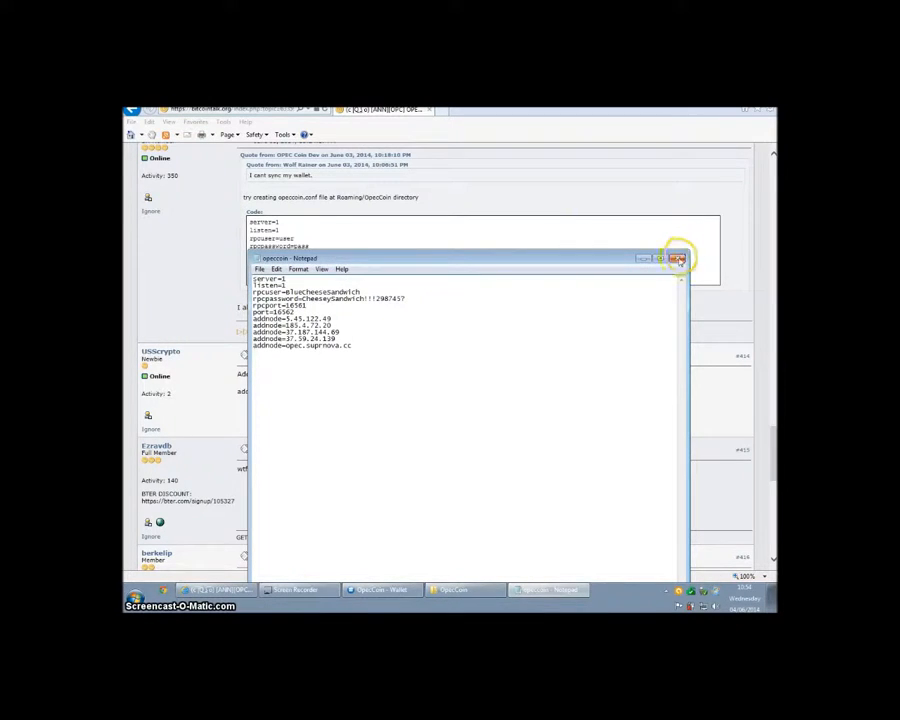
left_click(678, 258)
- Close the OpecCoin wallet and relaunch OpecCoin-qt from the desktop, turning off the option to always ask before opening the file
left_click(380, 592)
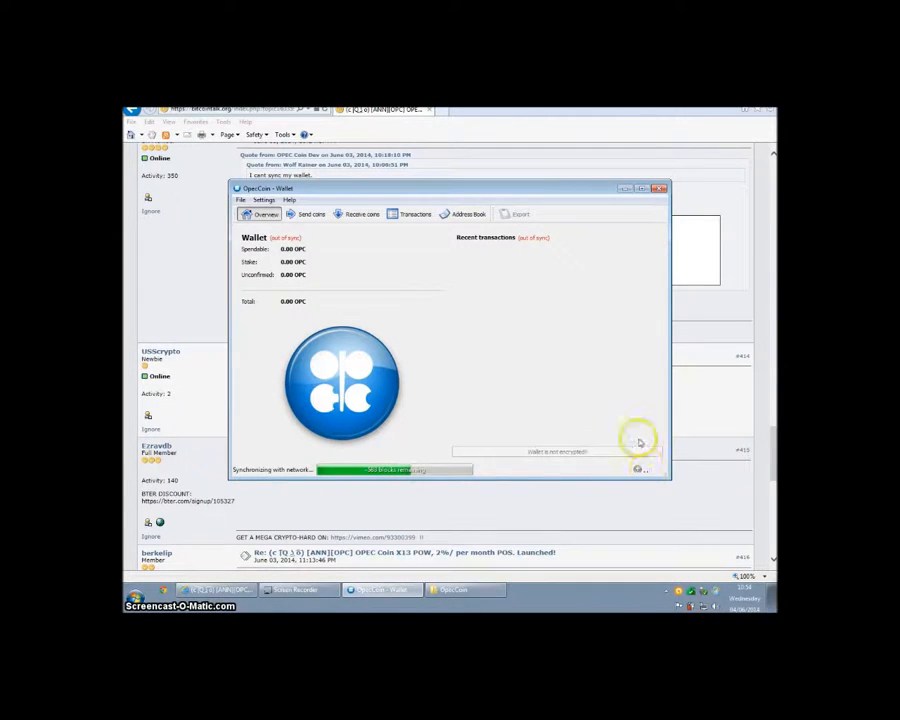
left_click(659, 188)
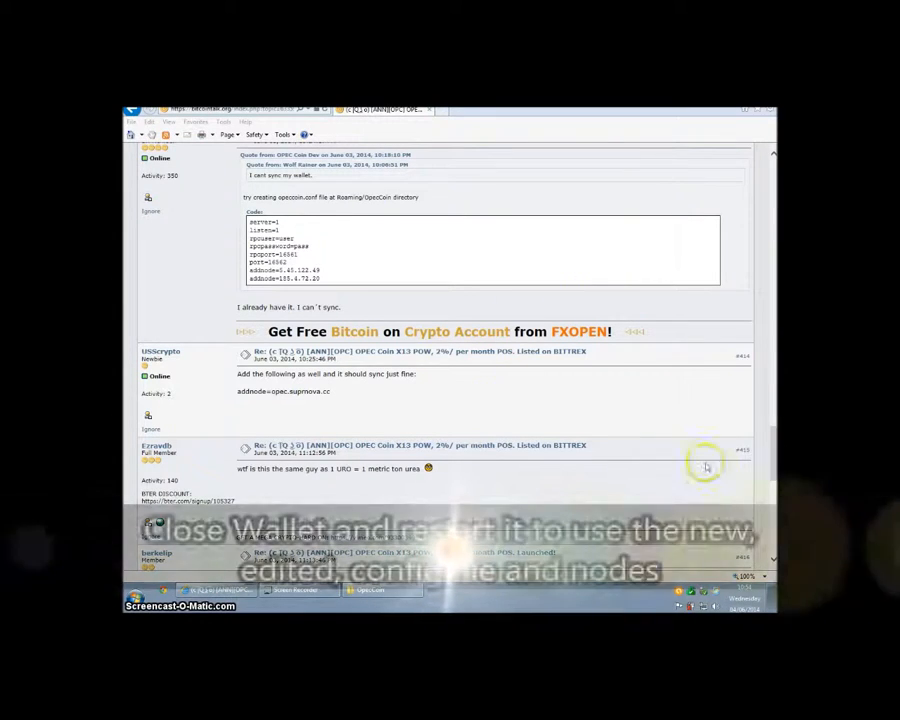
left_click(772, 598)
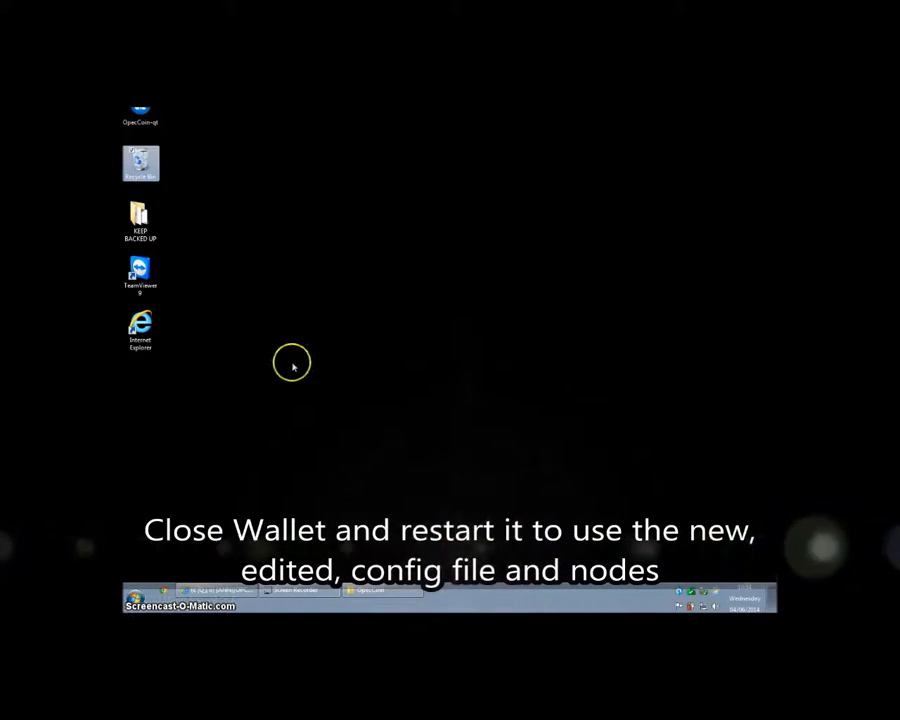
left_click_drag(140, 112, 200, 172)
double_click(180, 162)
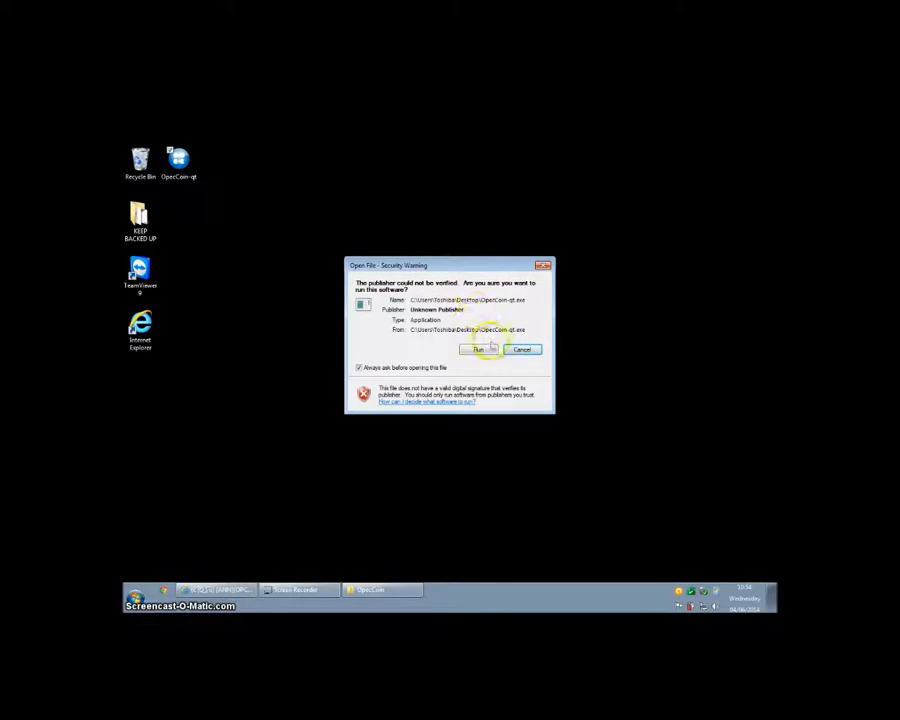
left_click(398, 369)
left_click(480, 351)
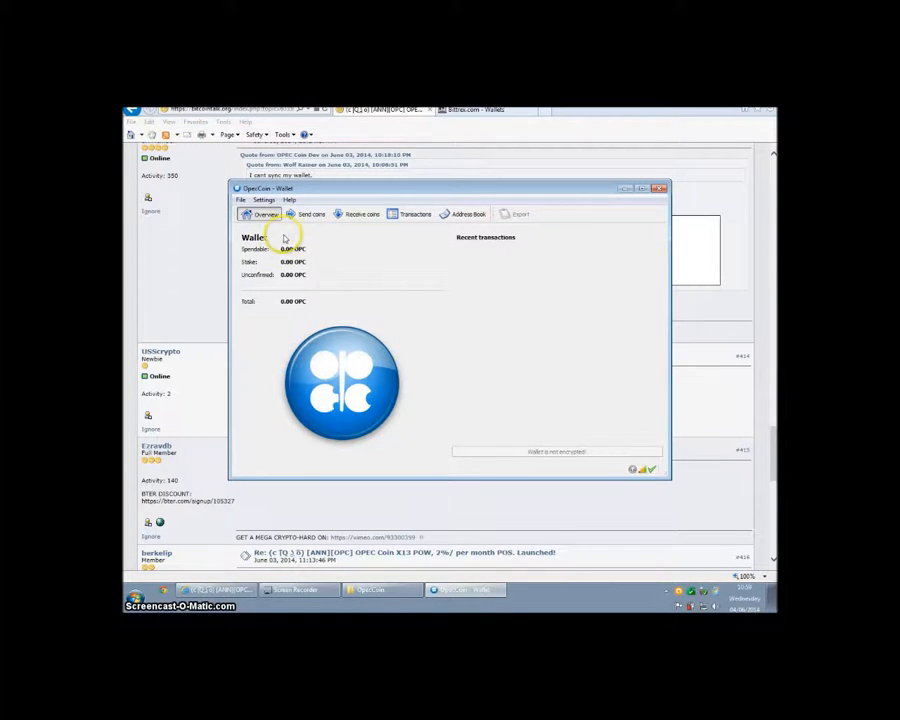
- Try to encrypt the OpecCoin wallet by entering a new passphrase, repeating it, and confirming the encryption
left_click(263, 199)
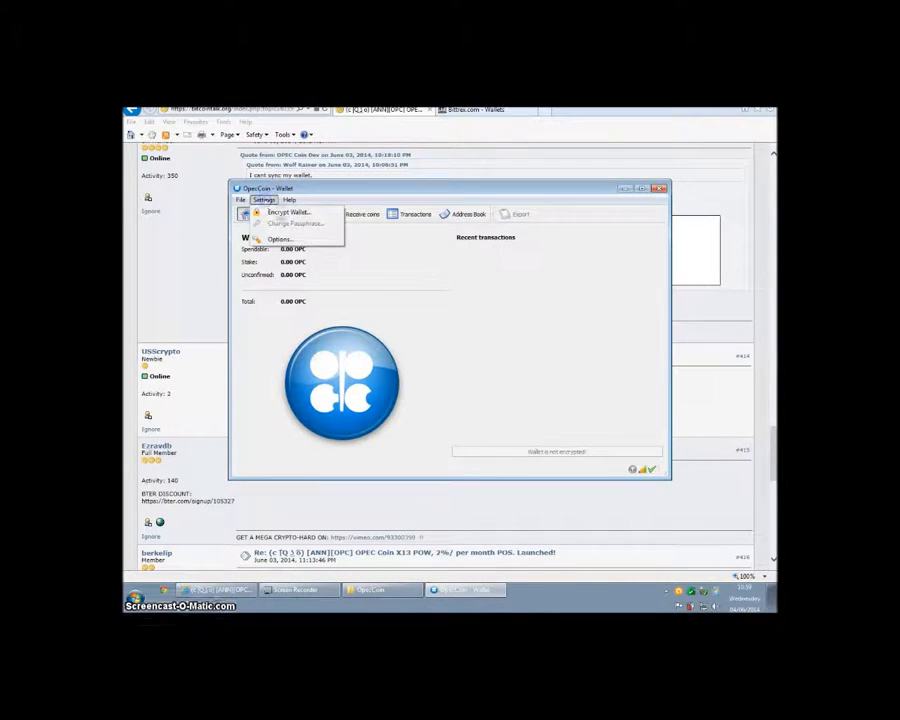
left_click(274, 214)
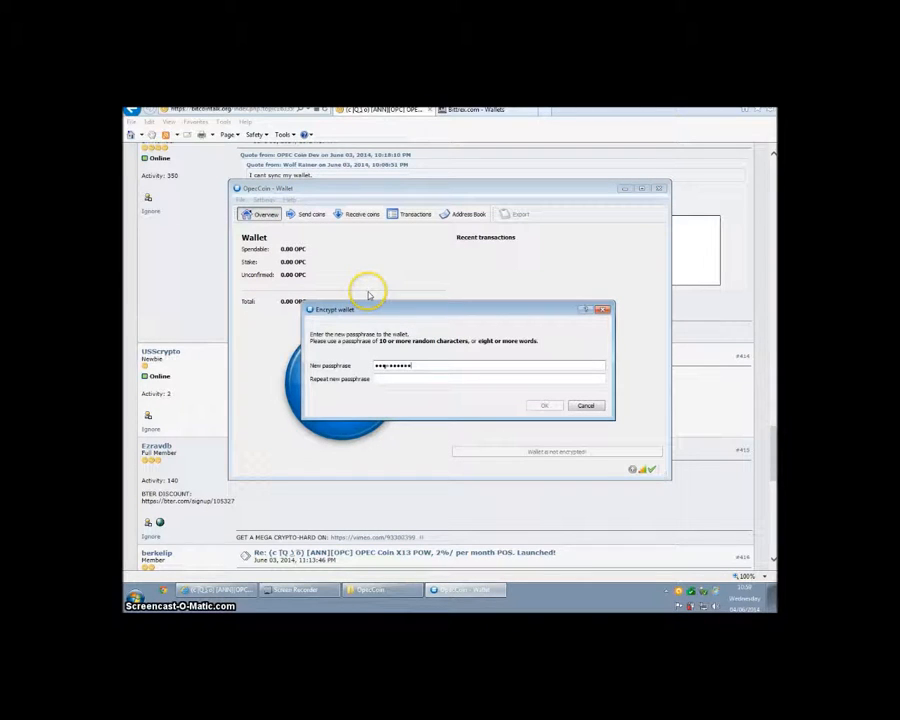
key("Tab")
type("••••")
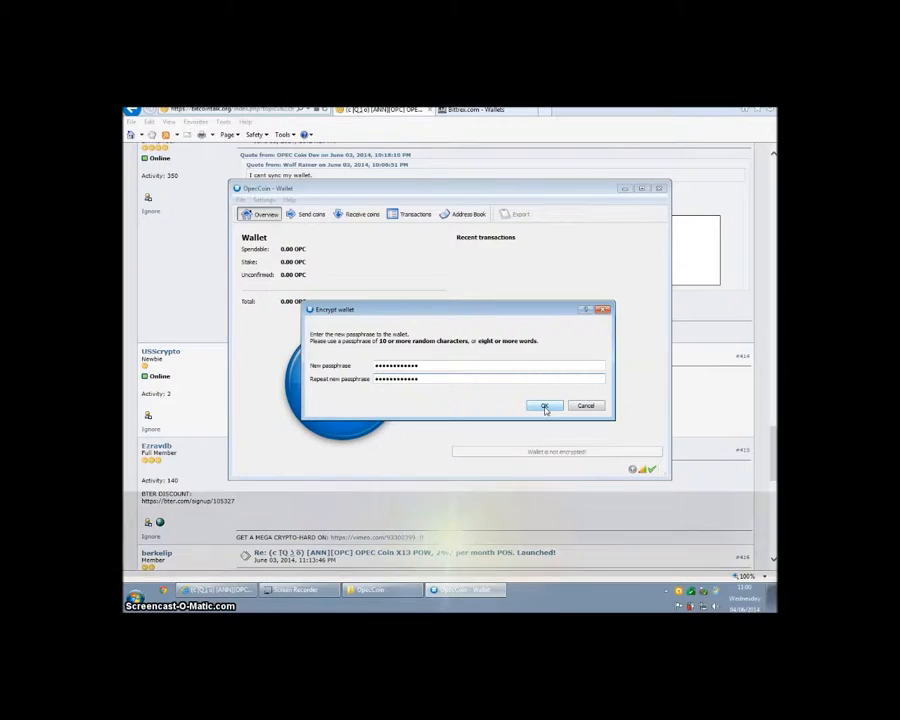
left_click(544, 406)
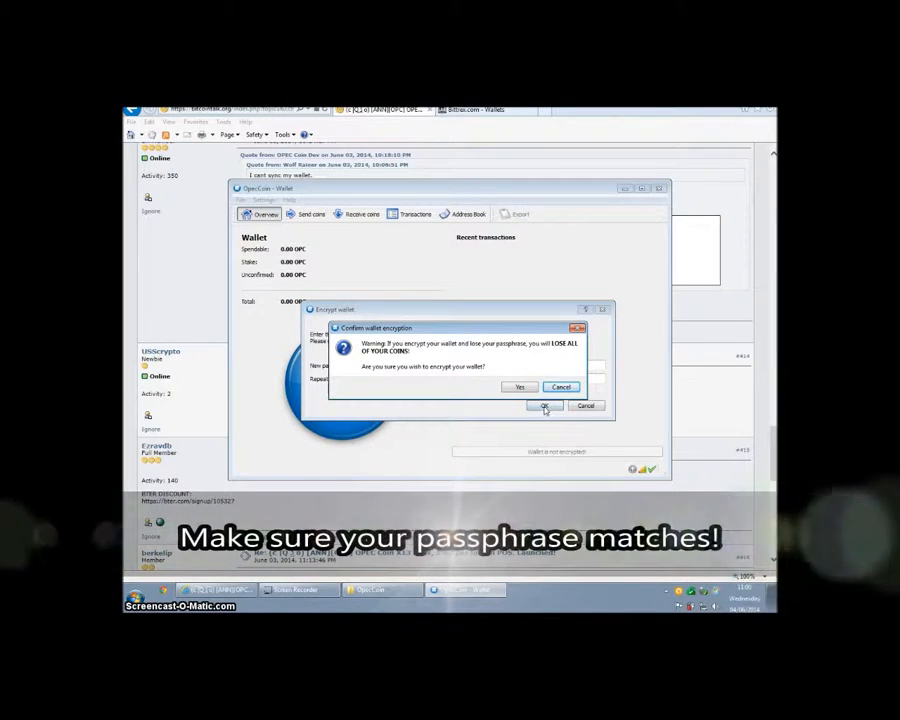
left_click(526, 388)
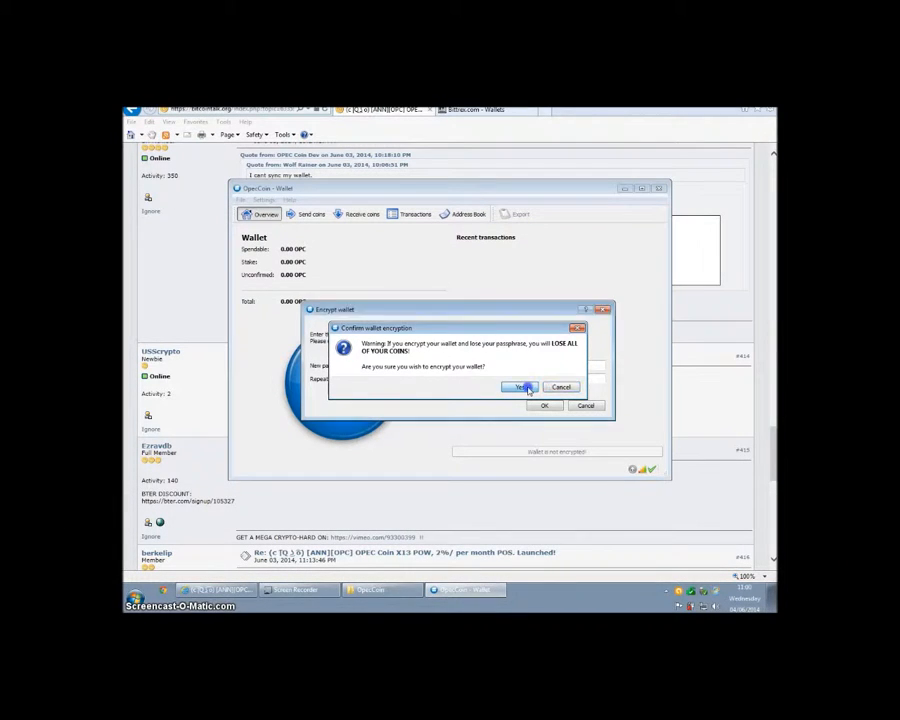
left_click(520, 388)
left_click(506, 378)
- Re-enter the new passphrase in both Encrypt wallet fields and confirm the wallet encryption
double_click(466, 362)
type("••")
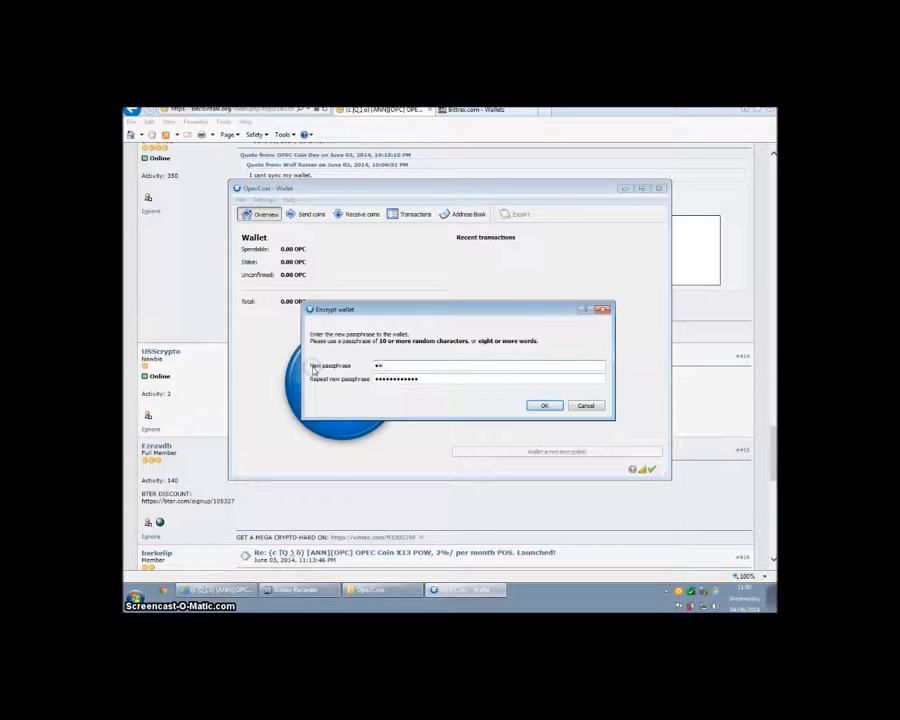
type("•••••••••")
key("Tab")
type("•")
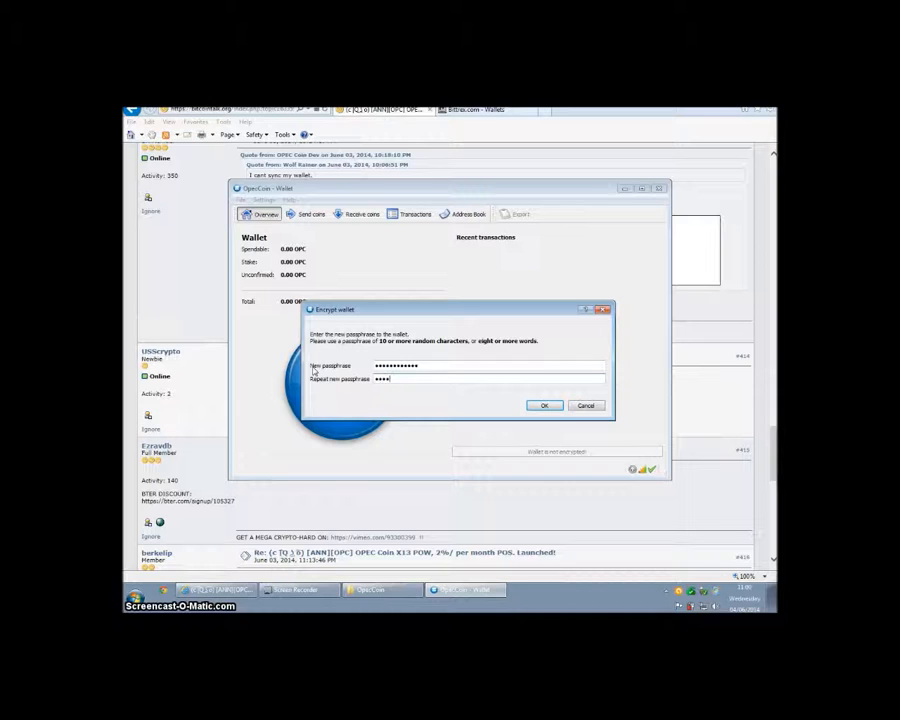
type("•••••••••••")
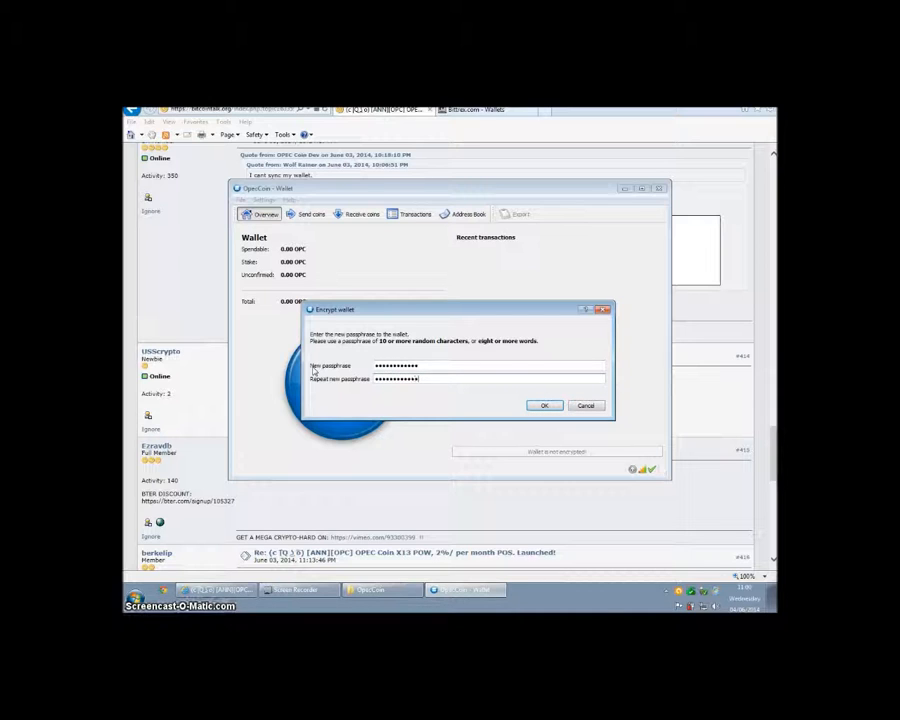
left_click(545, 407)
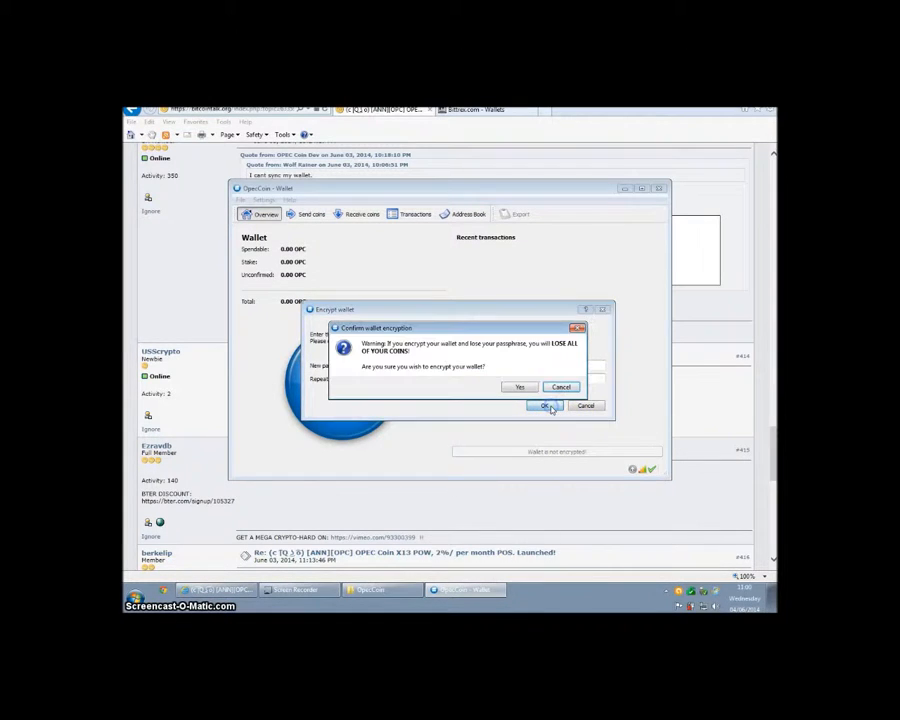
left_click(519, 389)
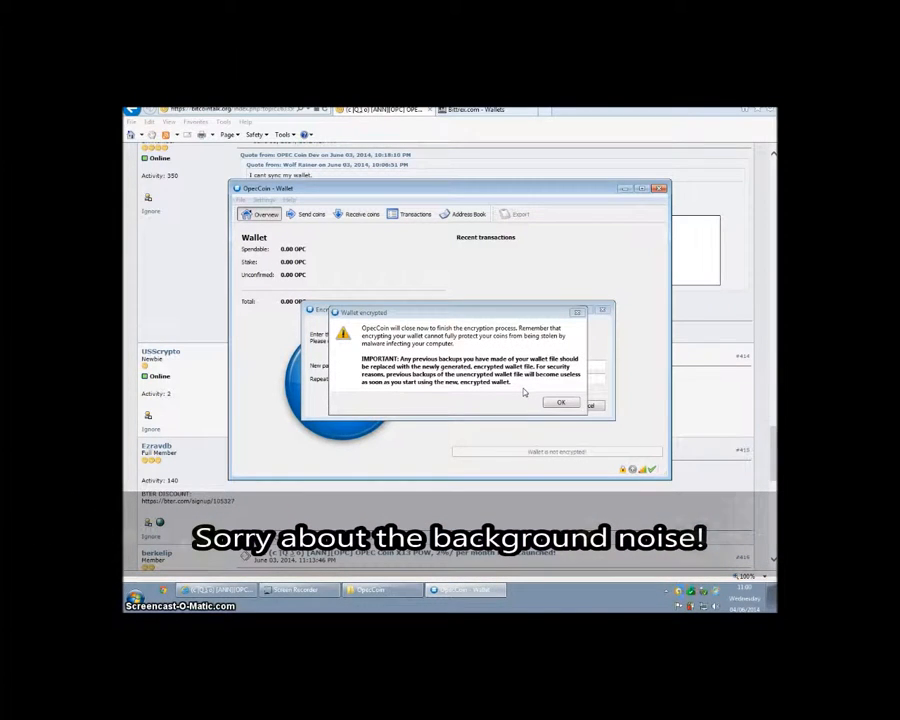
- Acknowledge the wallet encryption notice and relaunch OpecCoin-qt from the desktop
left_click(560, 402)
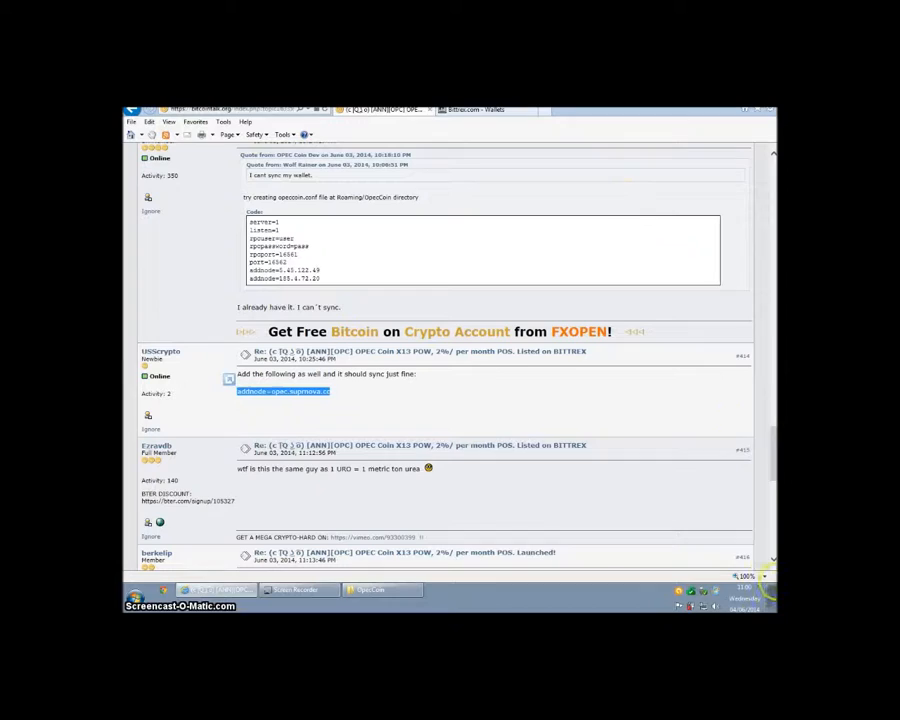
left_click(772, 596)
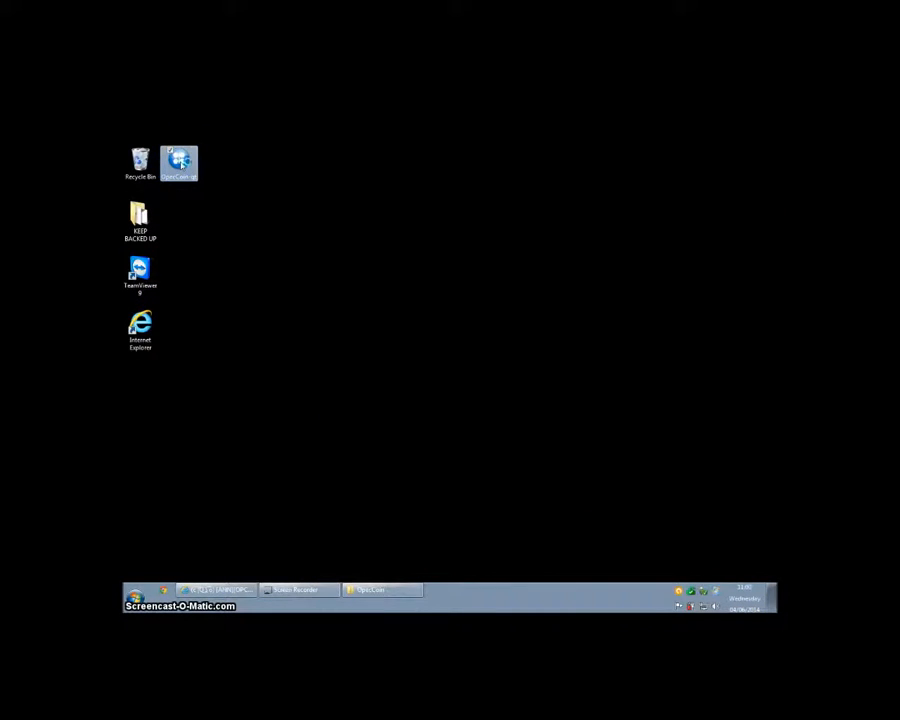
double_click(181, 162)
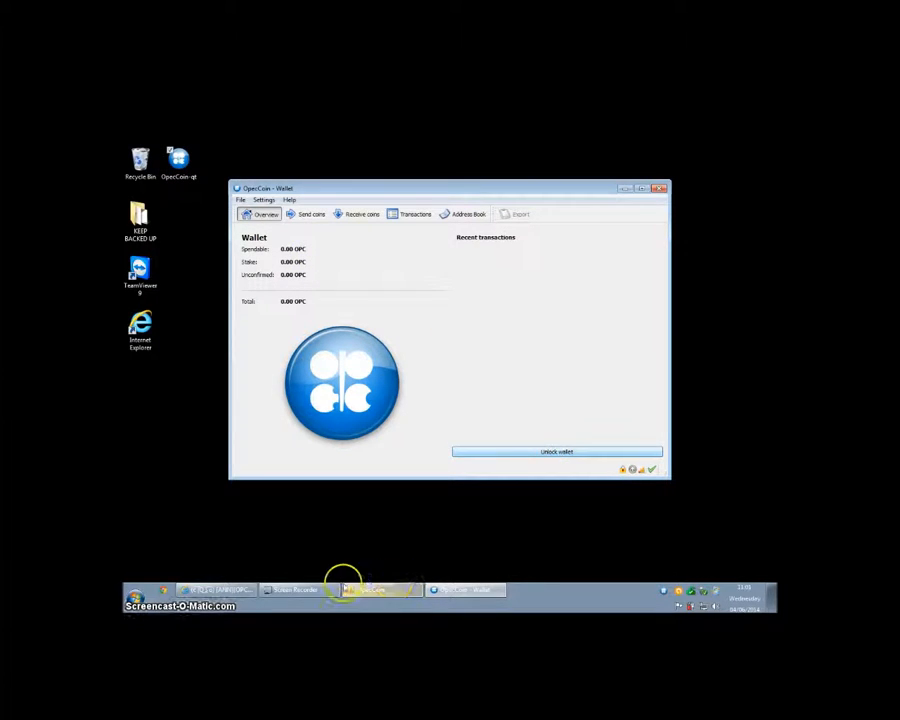
- Switch to Internet Explorer and bring up the open Bittrex Wallets page
mouse_move(220, 590)
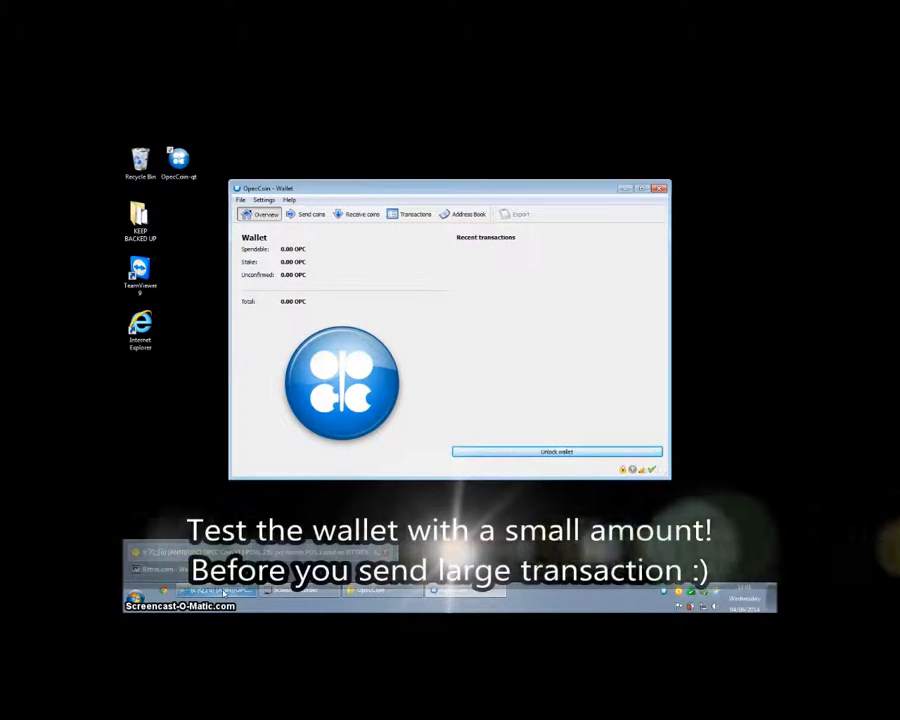
left_click(238, 553)
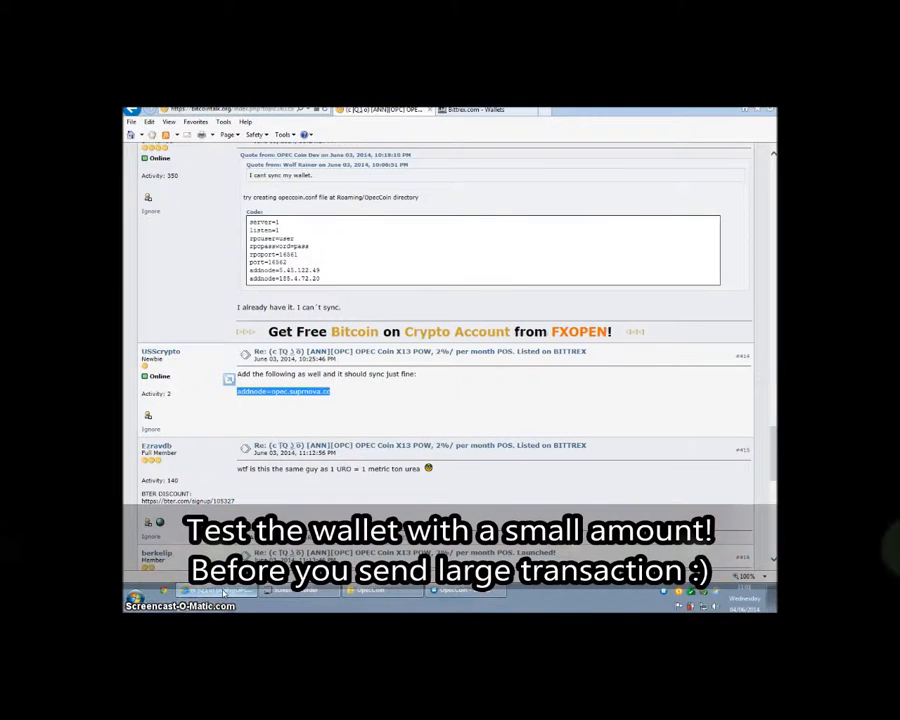
left_click(500, 111)
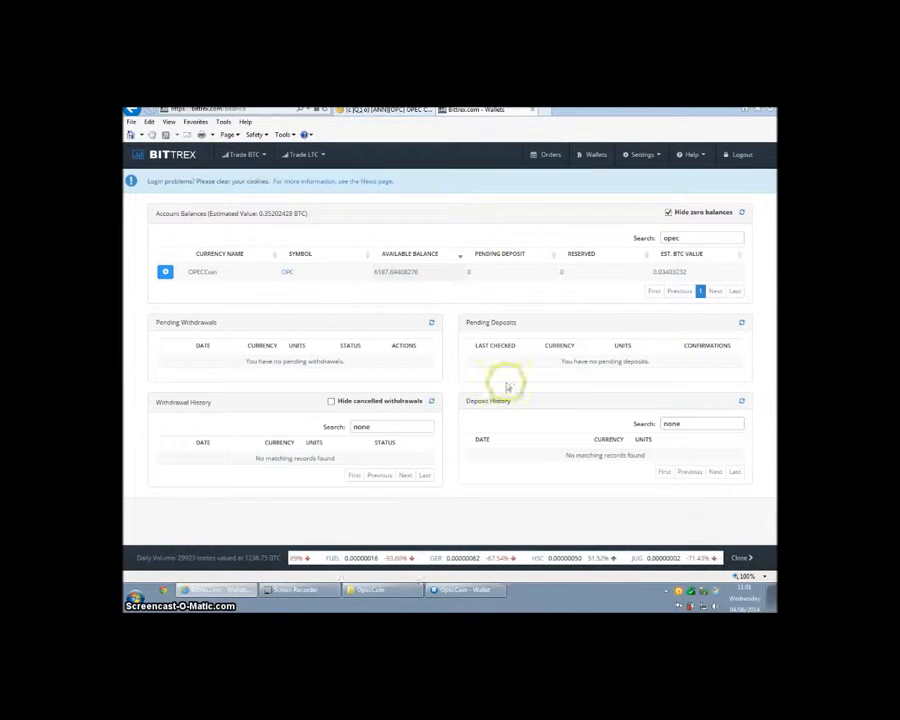
- Switch to the OpecCoin wallet, copy its unlabelled receiving address, and minimize the wallet window
left_click(466, 590)
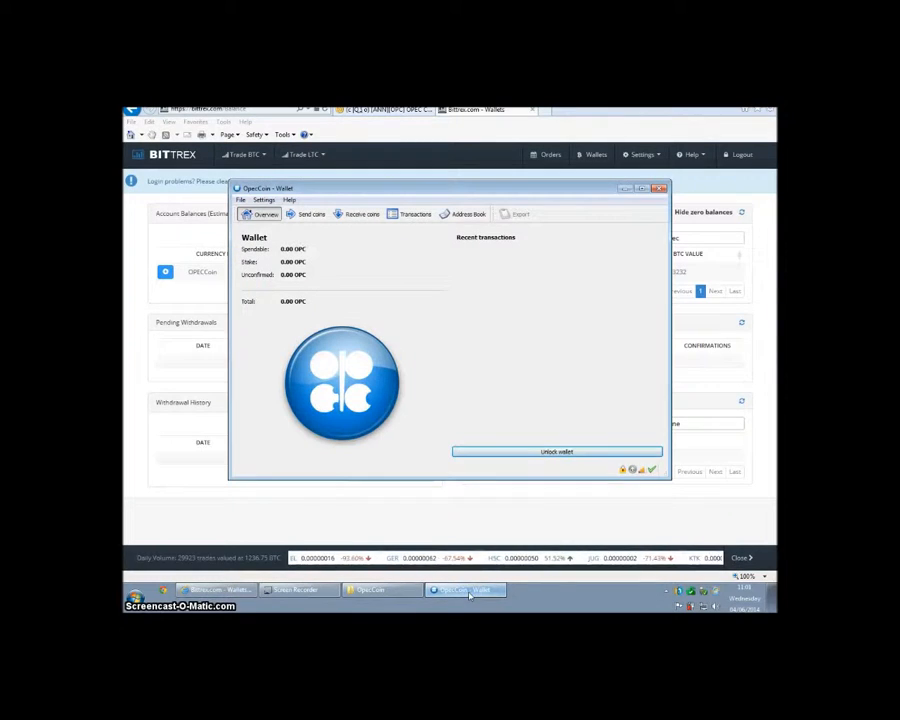
left_click(362, 215)
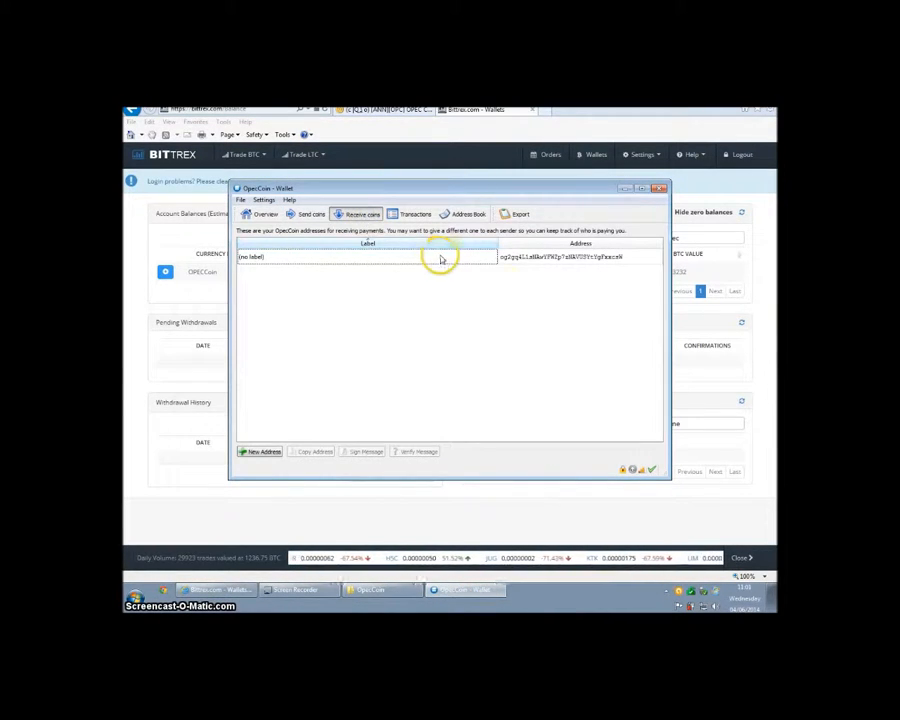
left_click(545, 259)
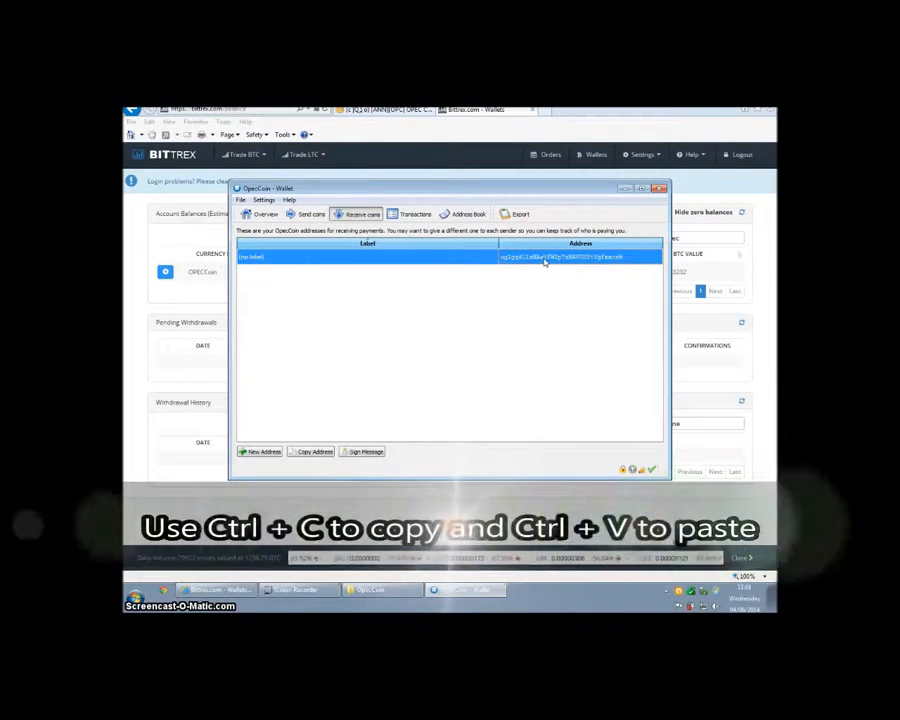
left_click(592, 203)
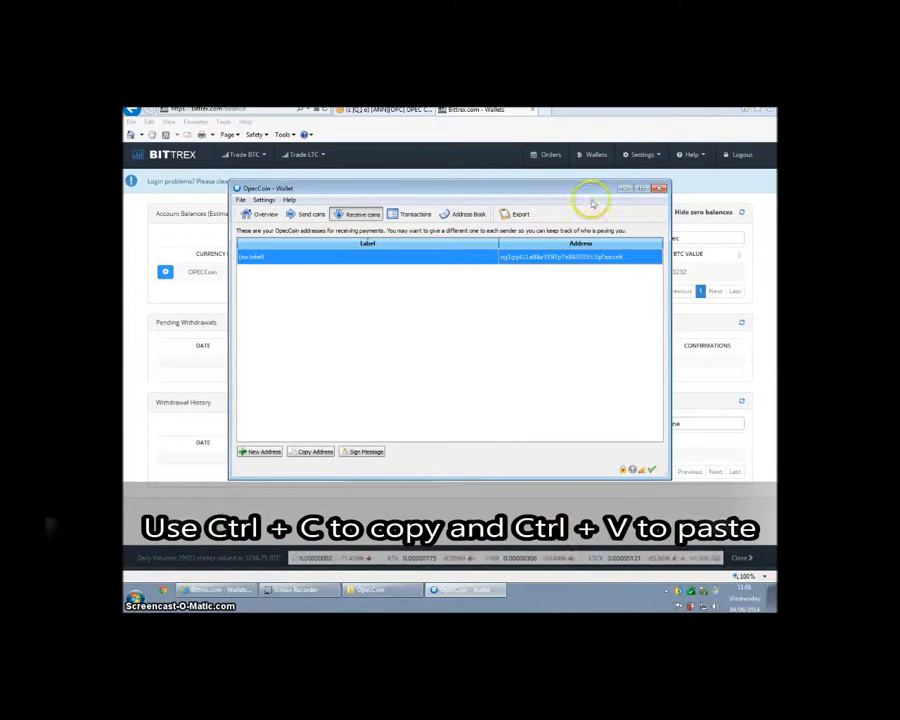
left_click(624, 189)
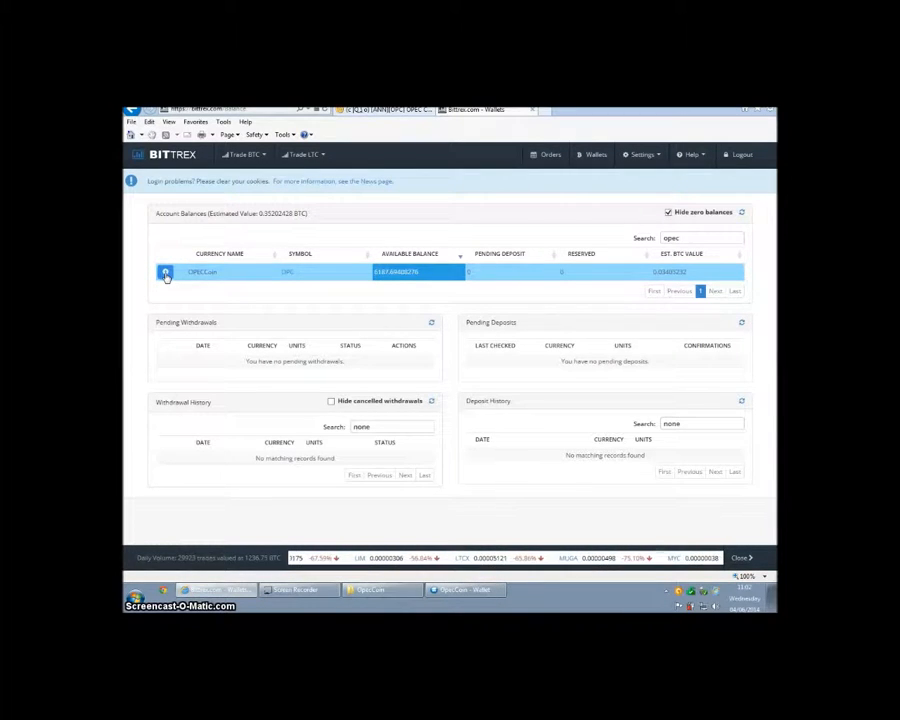
- Expand the OPECCoin balance on Bittrex, paste the copied address as the withdrawal address, set the quantity to 2000 OPC, and confirm the withdrawal
left_click(165, 272)
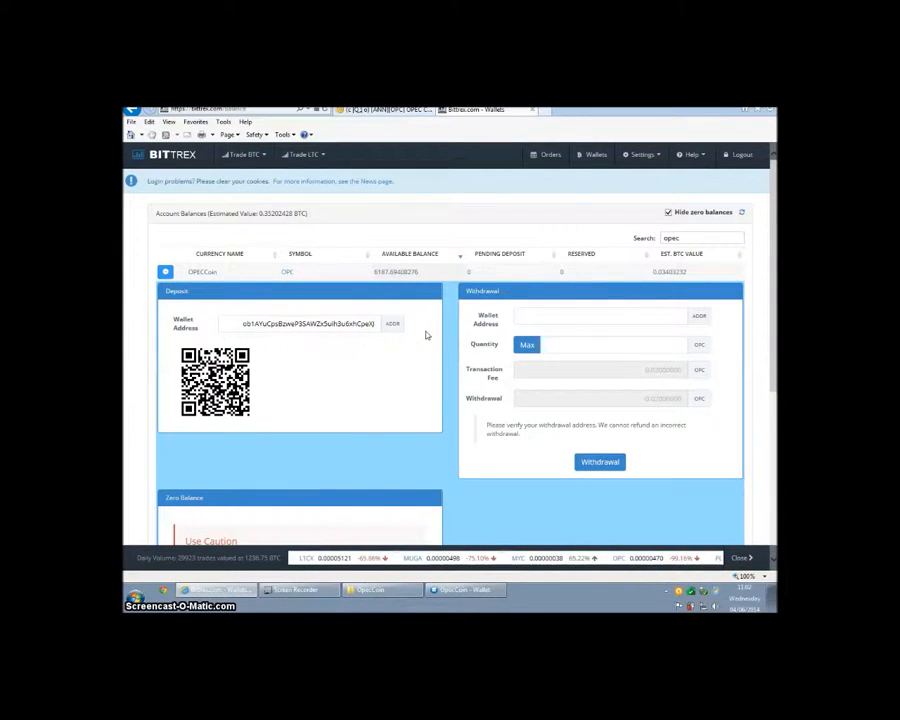
left_click(542, 317)
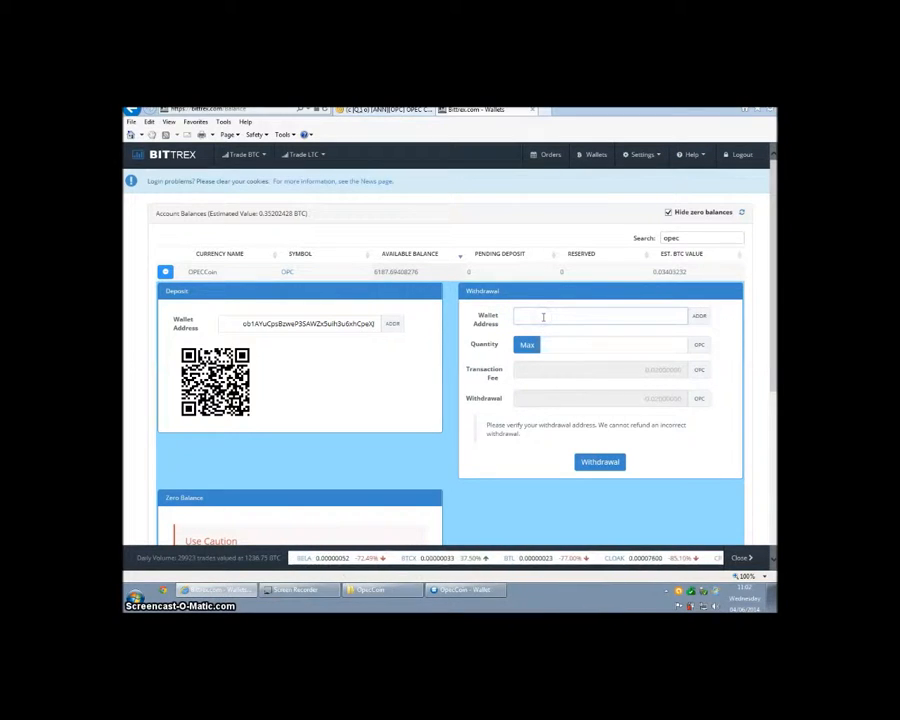
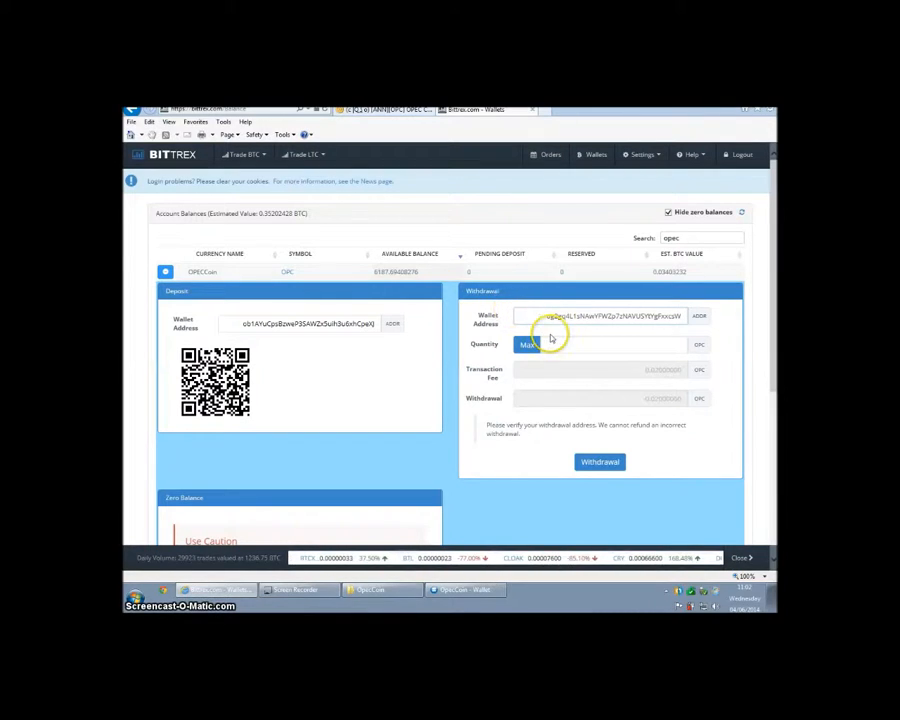
left_click(635, 349)
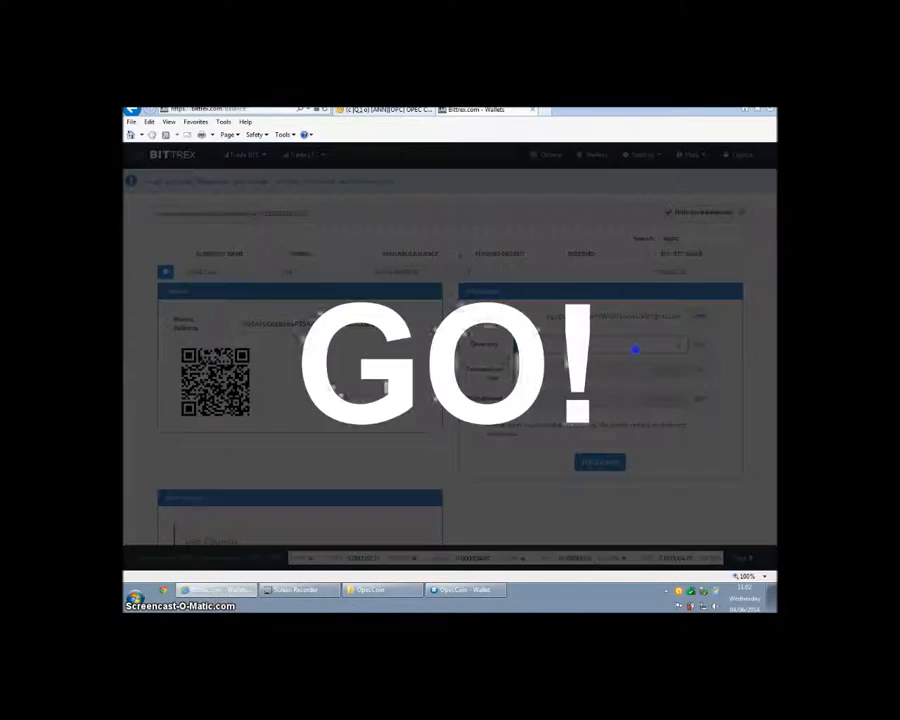
type("2")
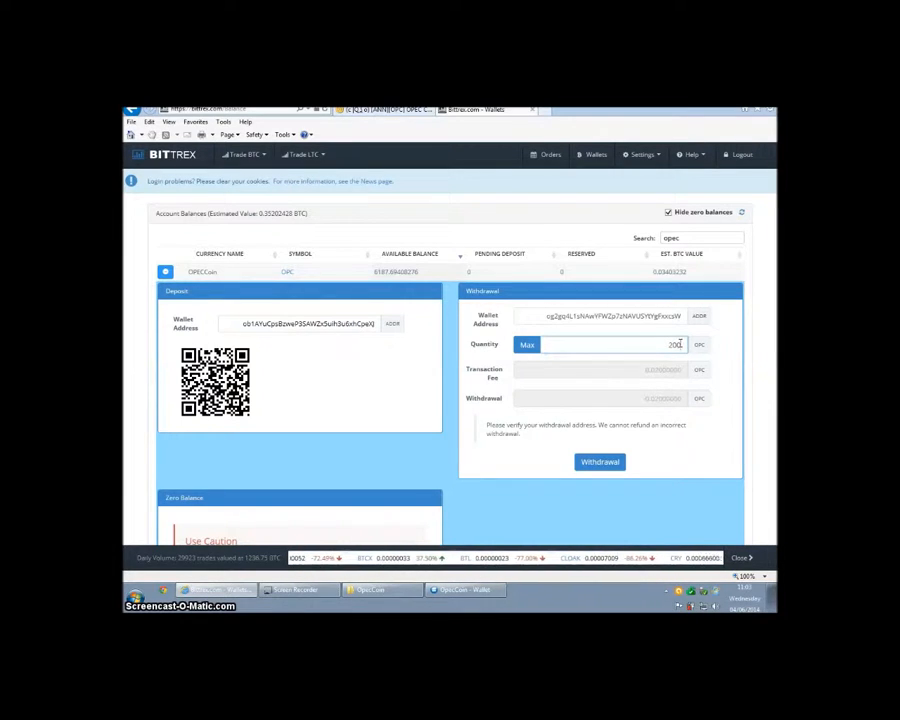
type("0")
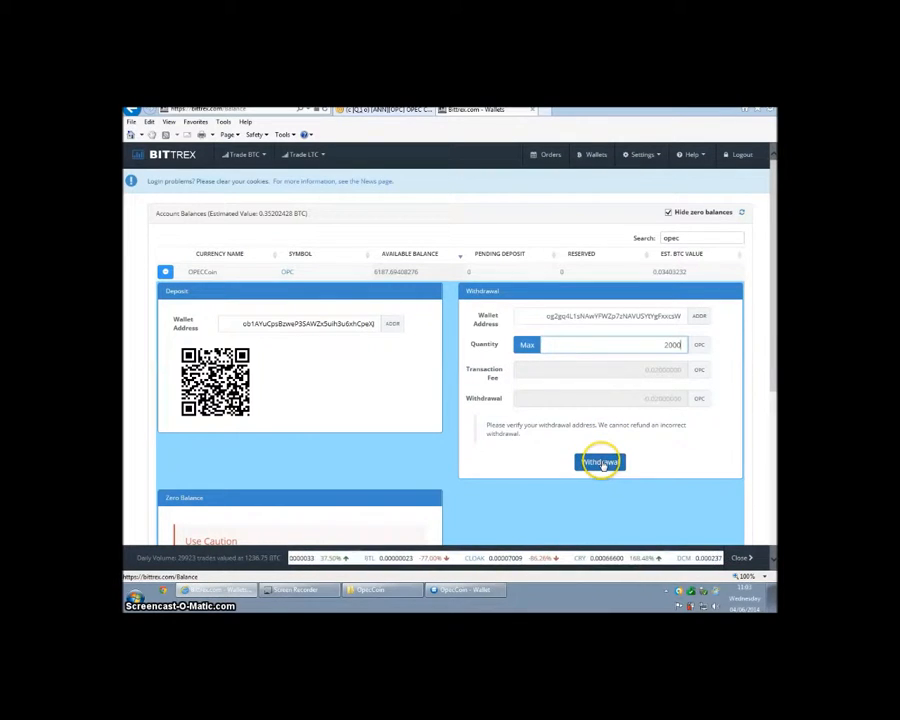
left_click(601, 463)
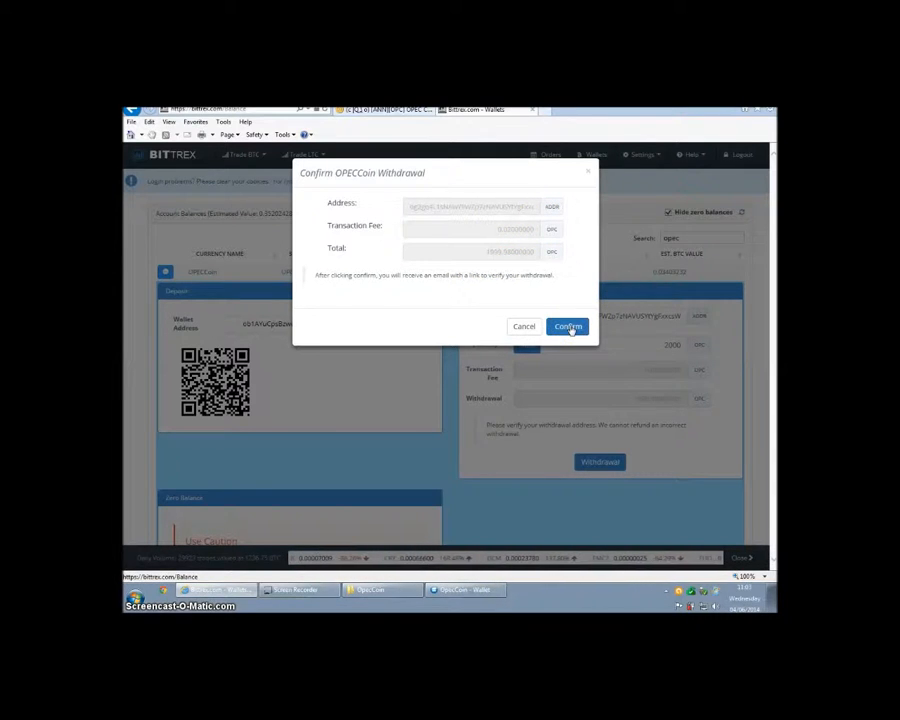
left_click(570, 328)
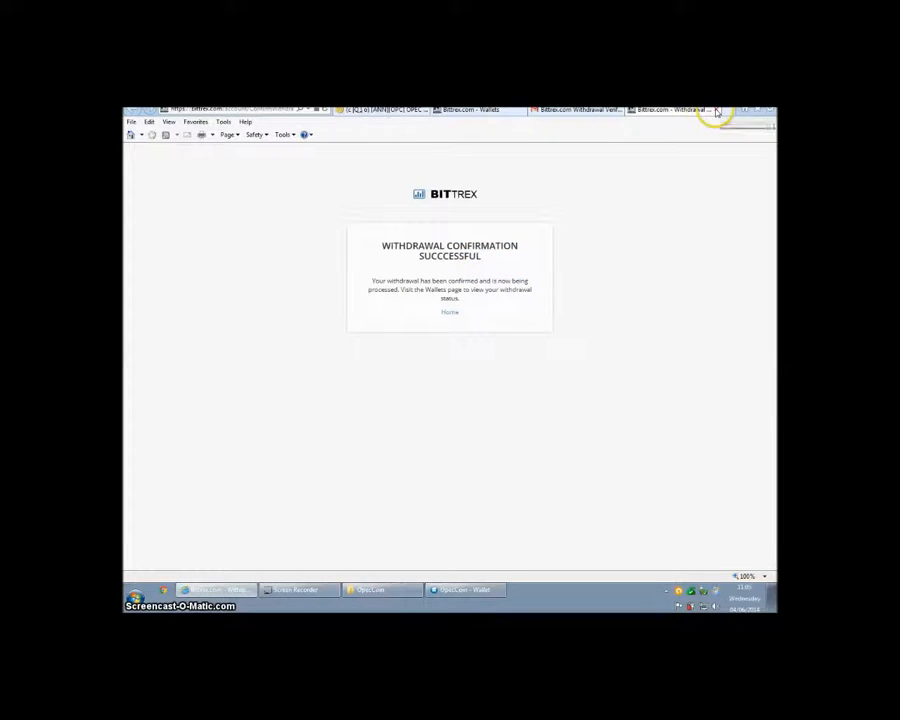
- Return to the Bittrex Wallets page and check the OPC entry under Pending Withdrawals
left_click(471, 113)
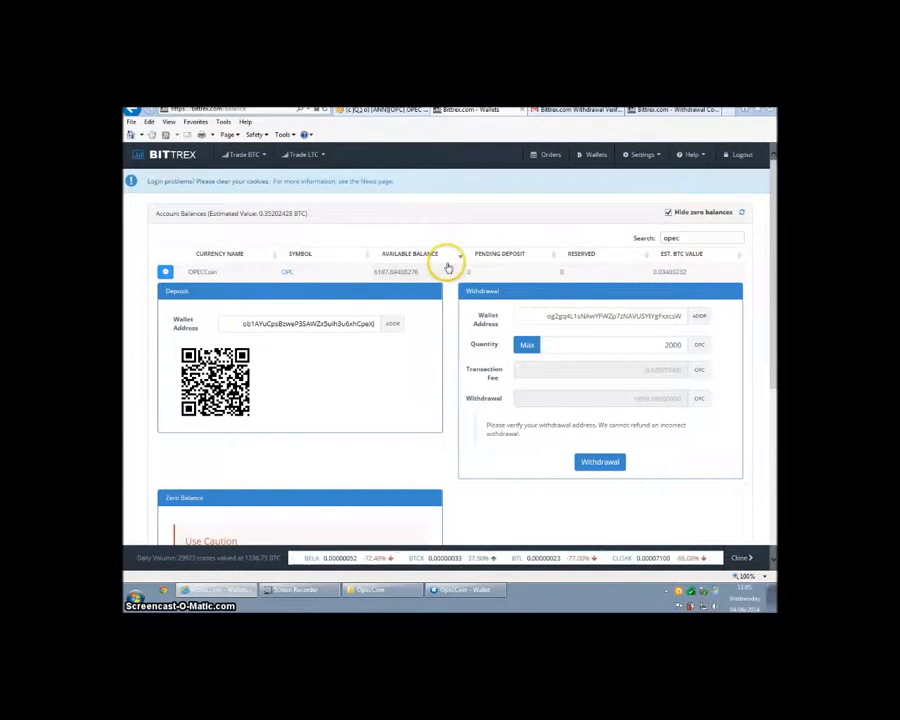
left_click_drag(772, 211, 775, 438)
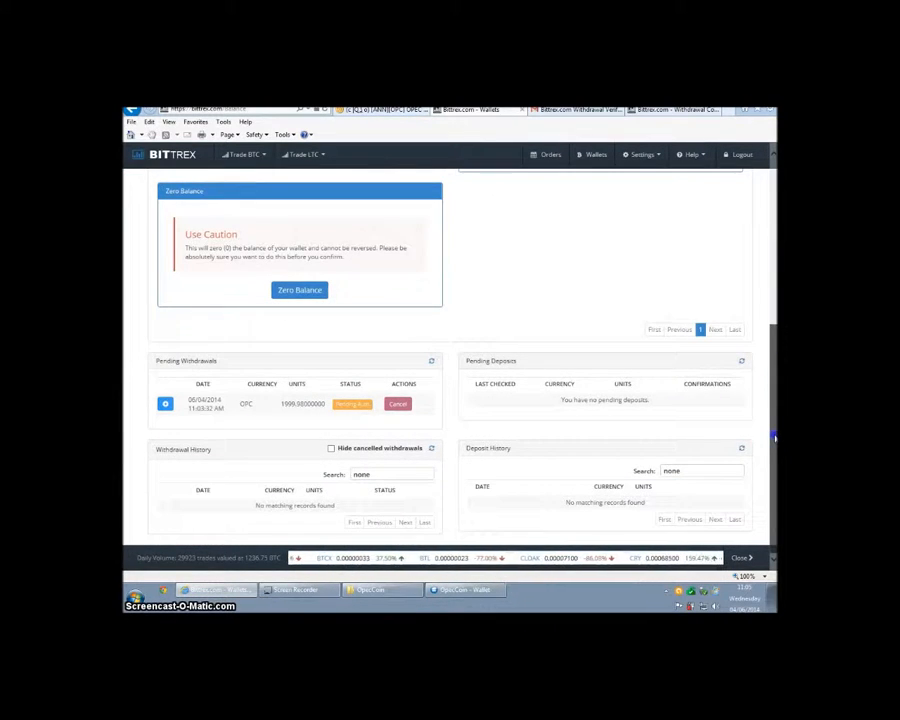
left_click(255, 412)
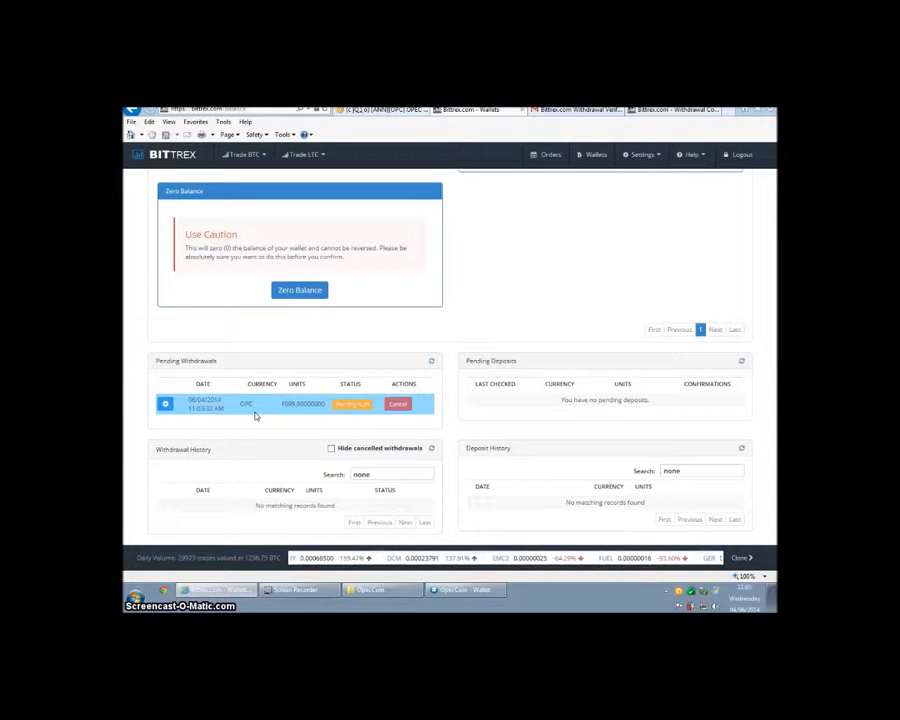
- Switch to the OpecCoin wallet and check its overview for the incoming transfer, moving the window slightly lower
left_click(463, 590)
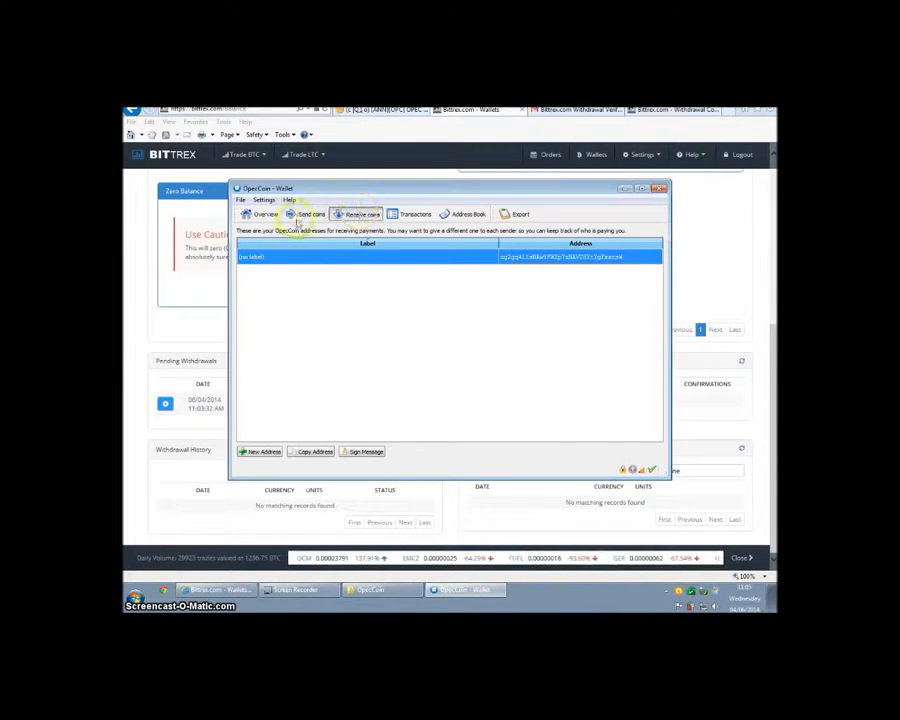
left_click(260, 215)
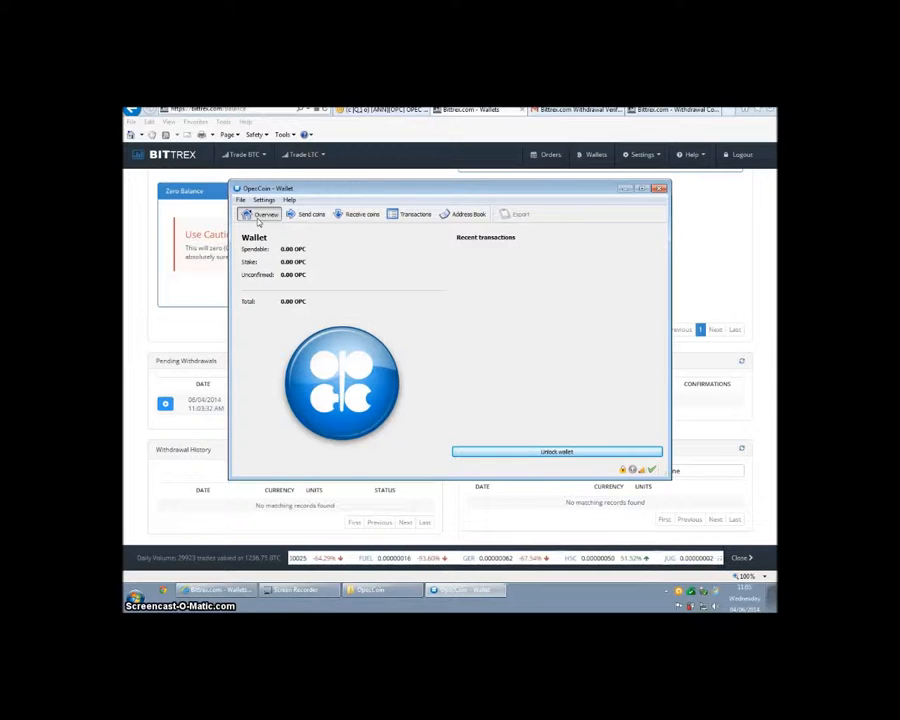
left_click_drag(414, 193, 432, 242)
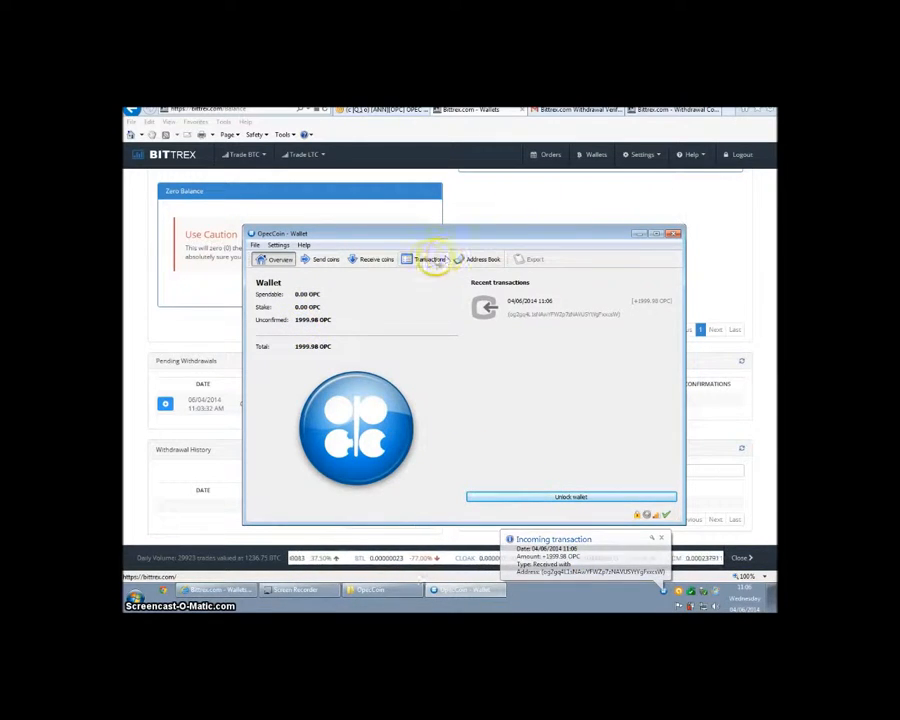
- Check the confirmation status of the incoming transfer in the transaction list, and return to the wallet overview
left_click(429, 261)
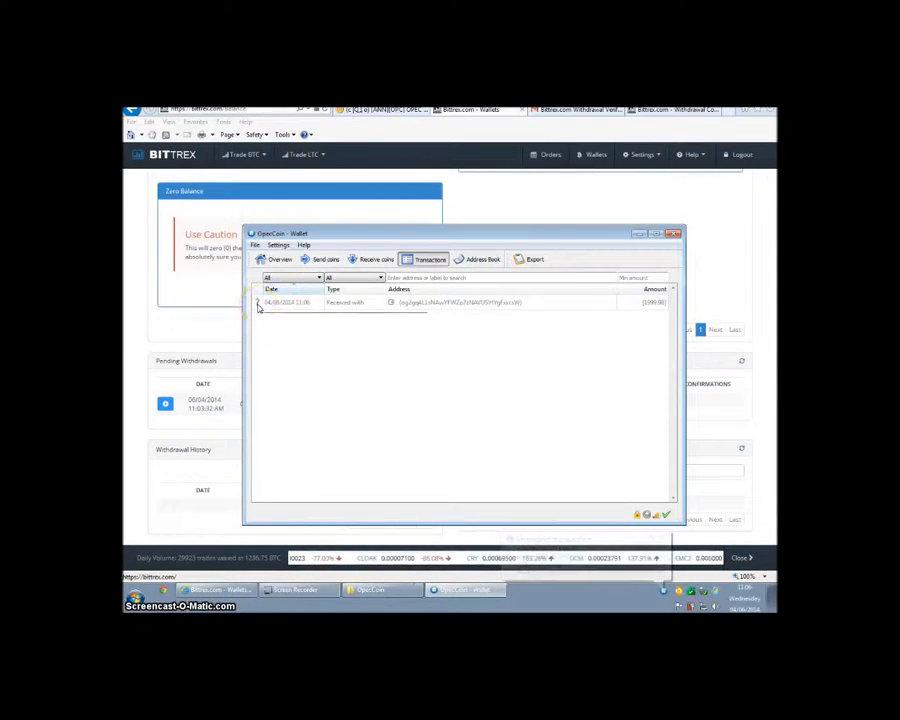
mouse_move(258, 307)
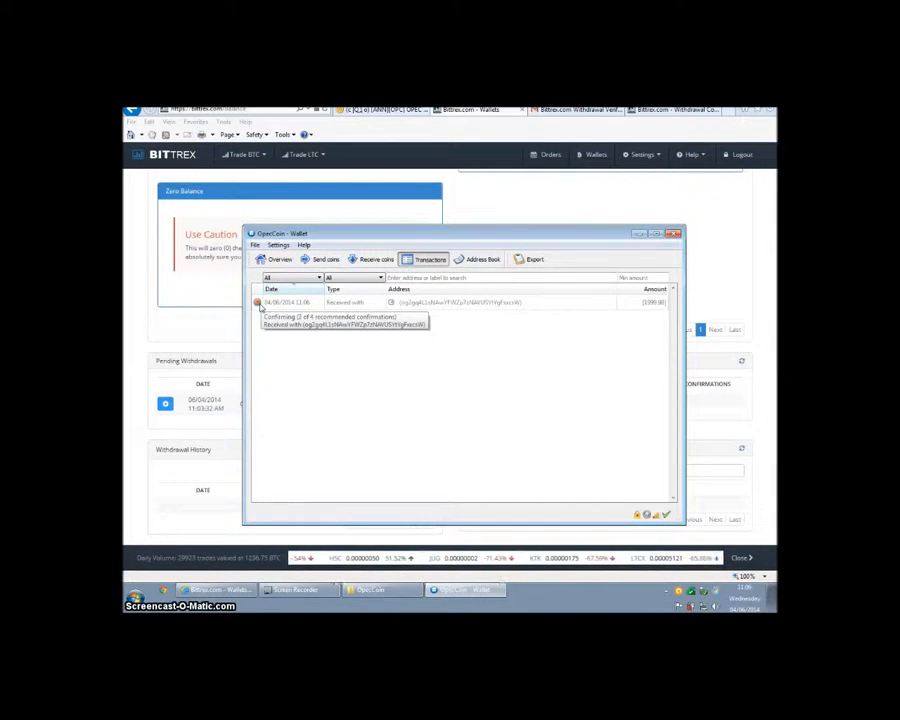
left_click(278, 260)
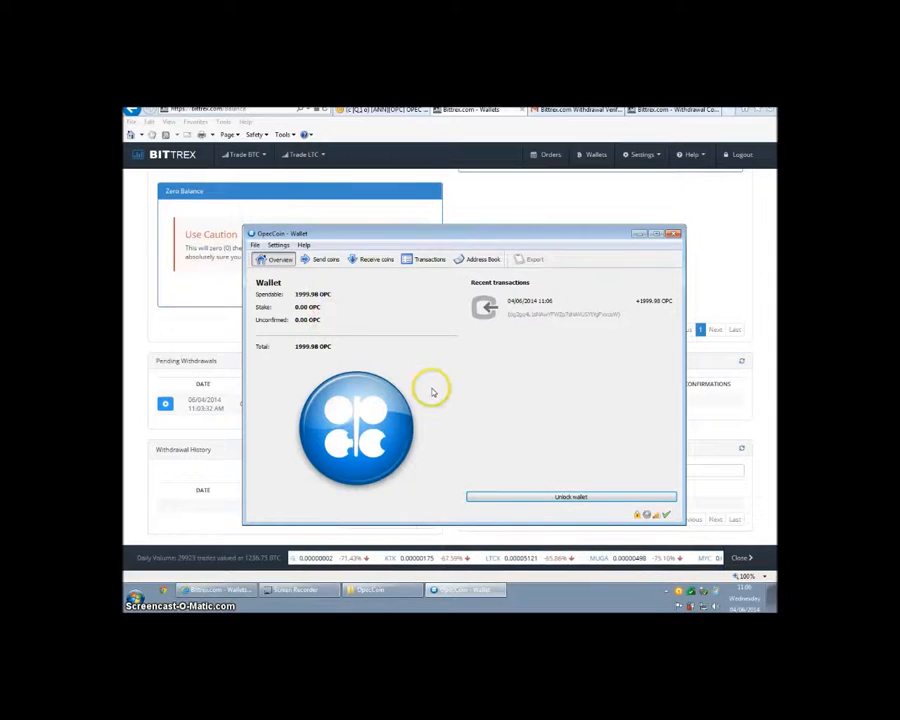
- Unlock the wallet by entering the wallet passphrase, retyping it in full if it is rejected
left_click(566, 498)
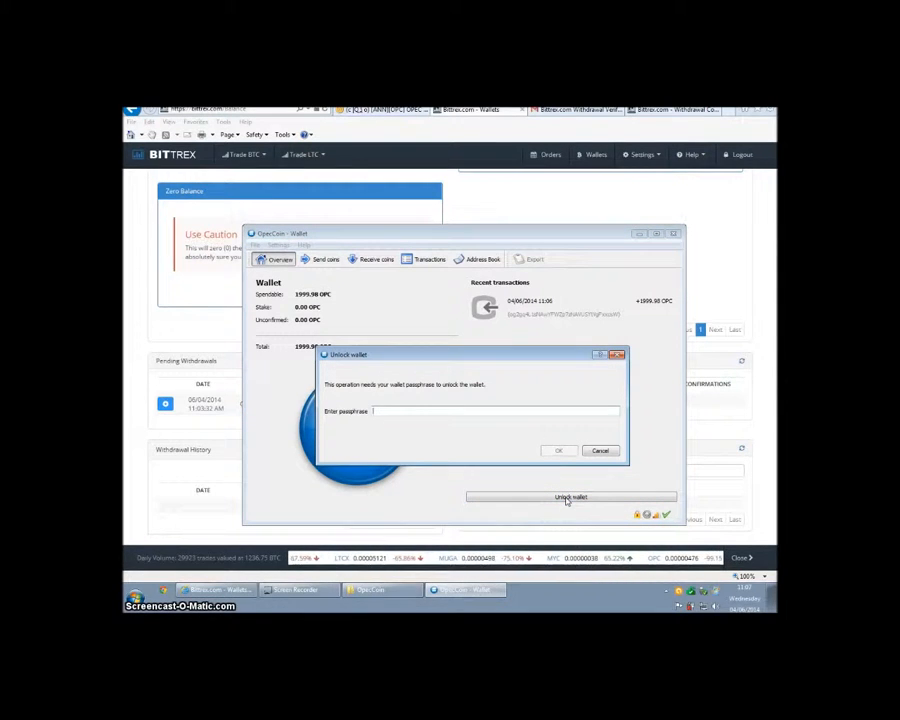
type("••")
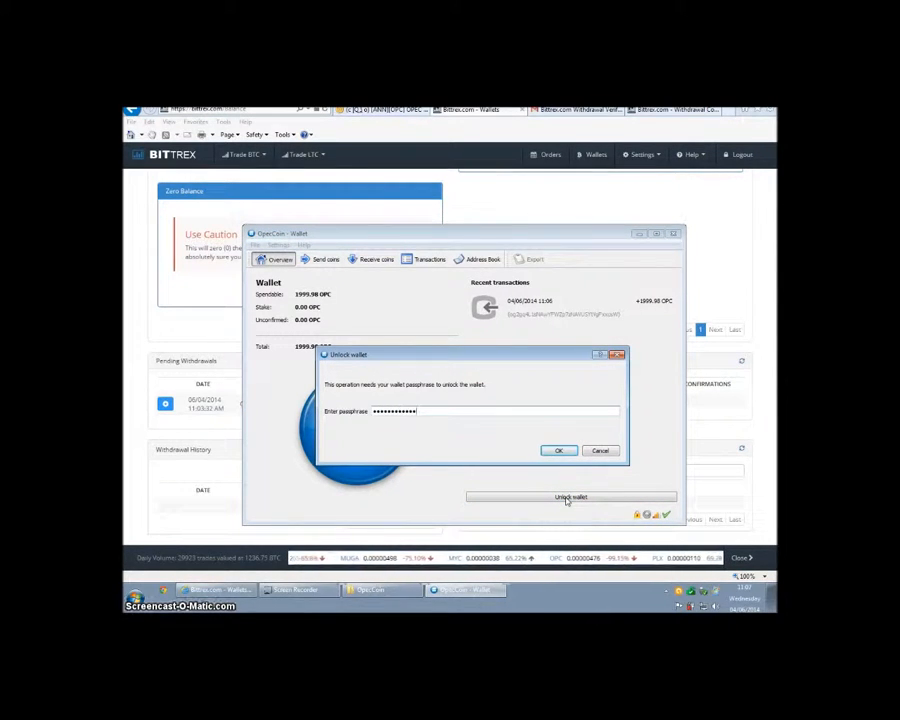
left_click(561, 450)
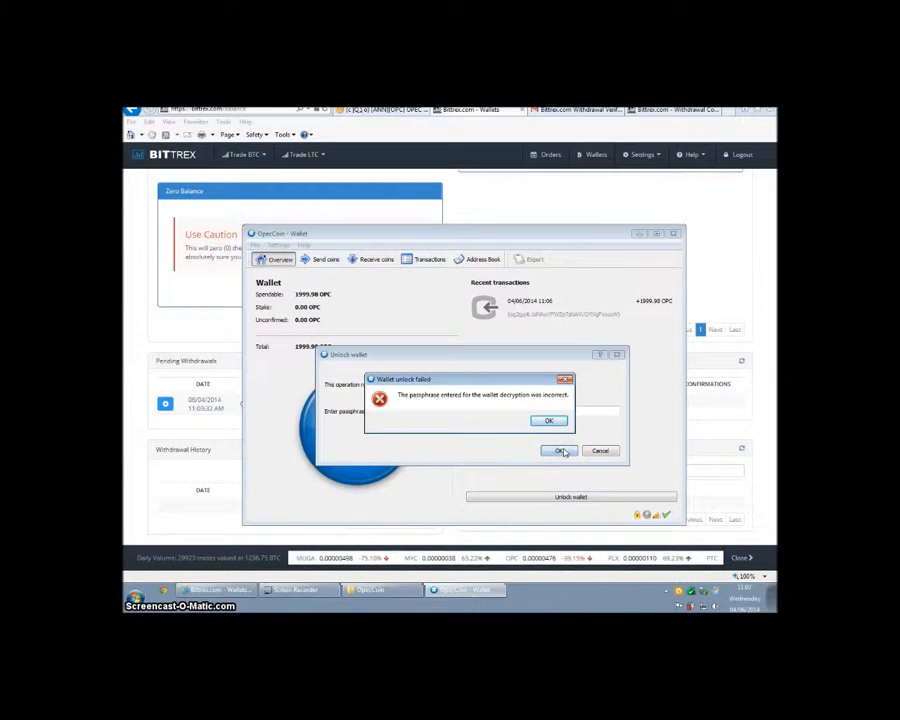
left_click(548, 420)
left_click_drag(506, 410, 394, 400)
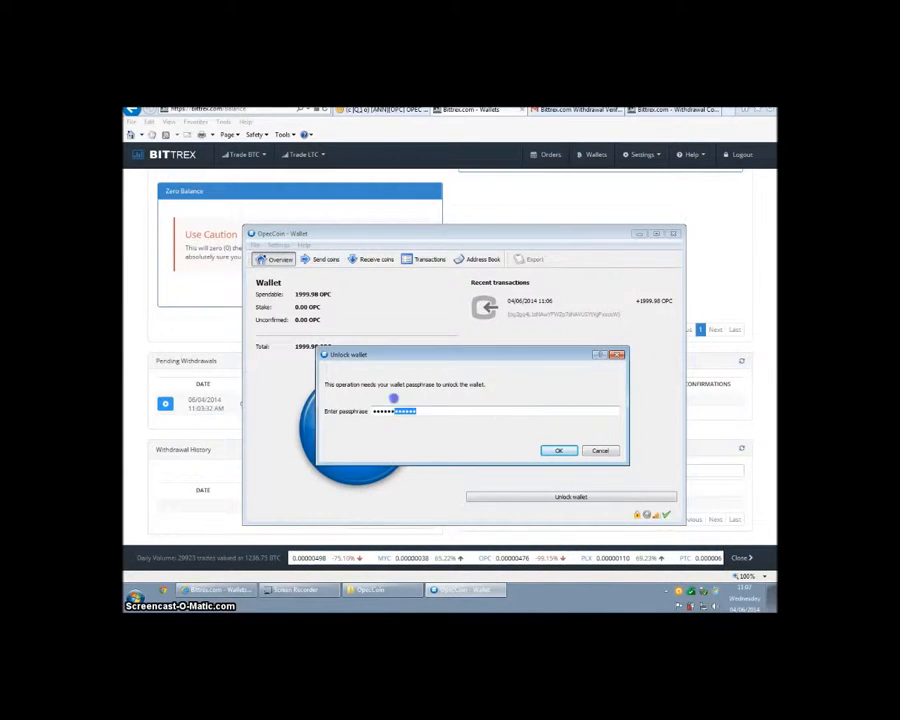
type("••••")
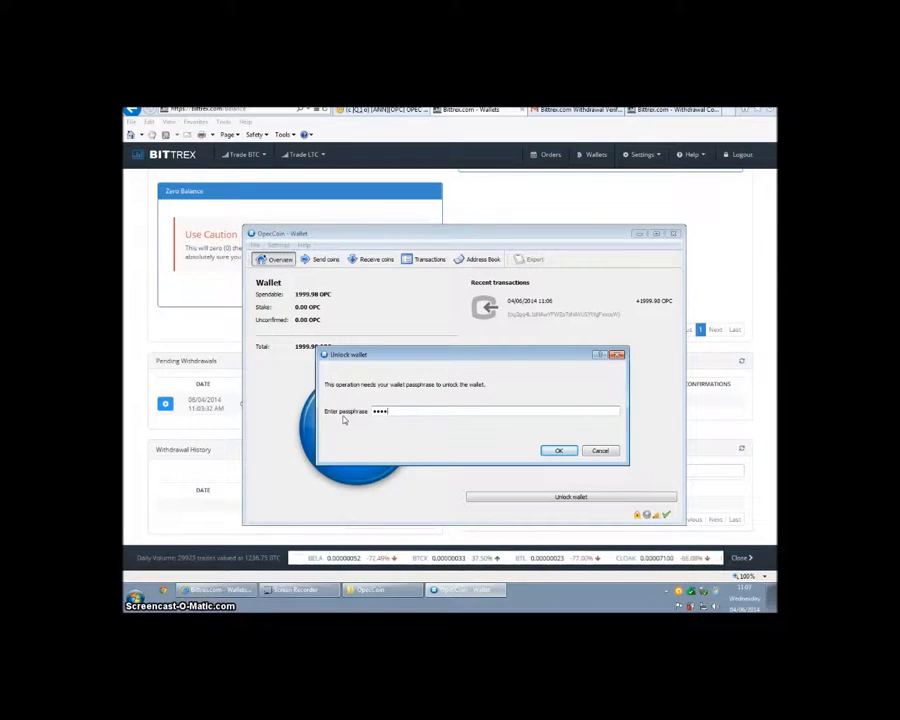
type("•••••••••")
left_click(559, 450)
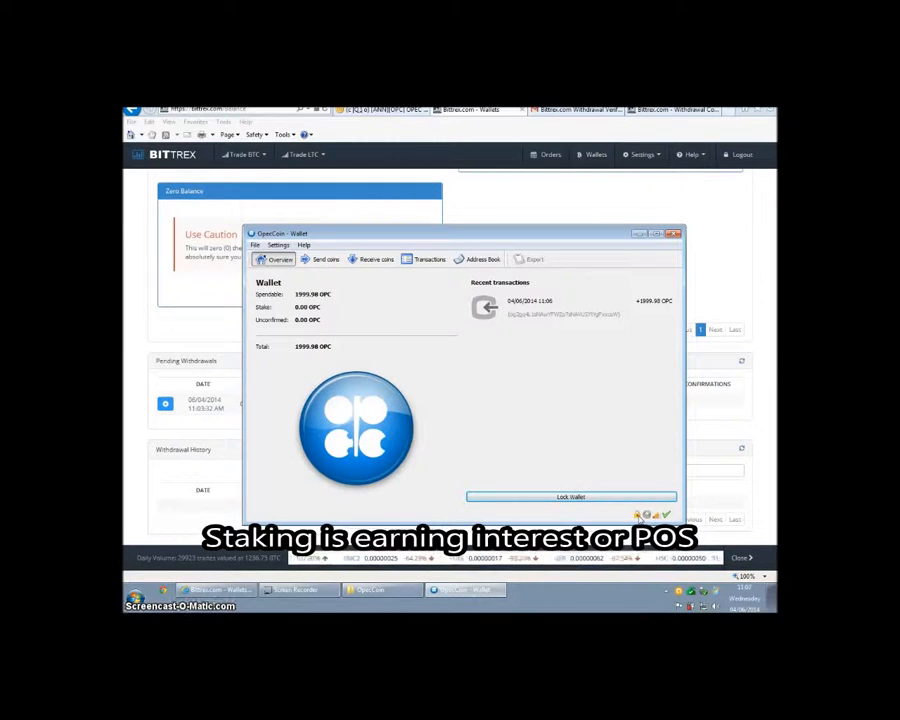
- Switch to the OPEC Coin forum thread, open page 1, and examine the POS interest line in the coin specifications
left_click(407, 113)
left_click(409, 112)
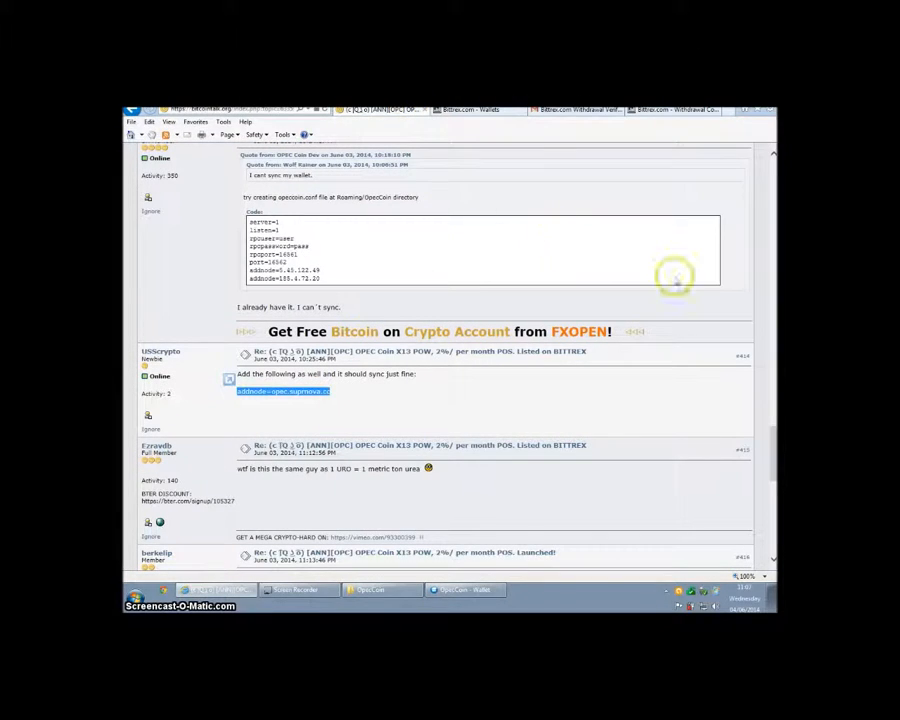
left_click_drag(767, 458, 722, 186)
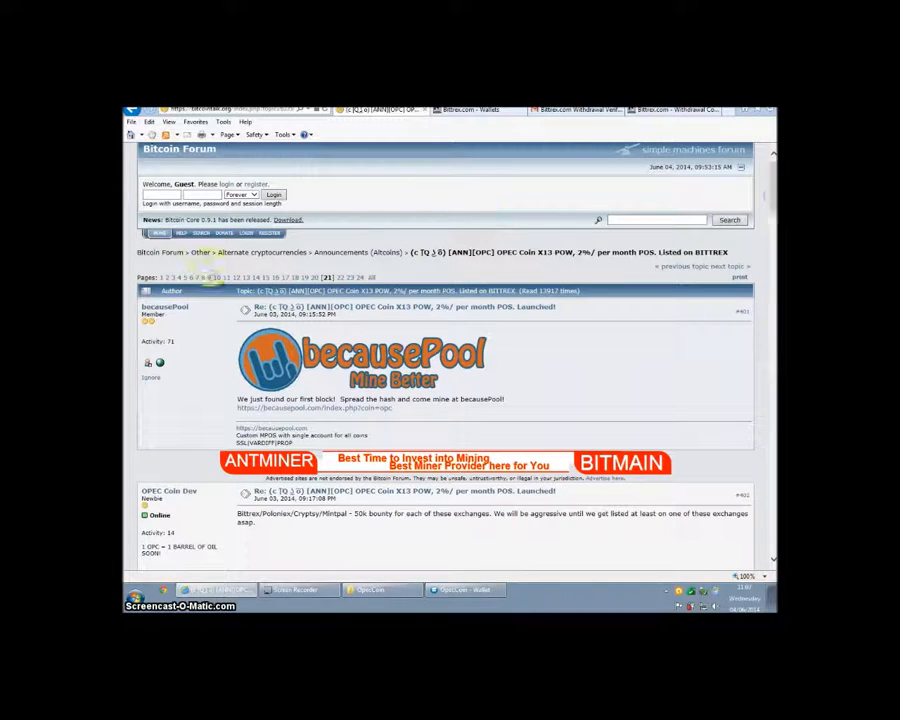
left_click(162, 278)
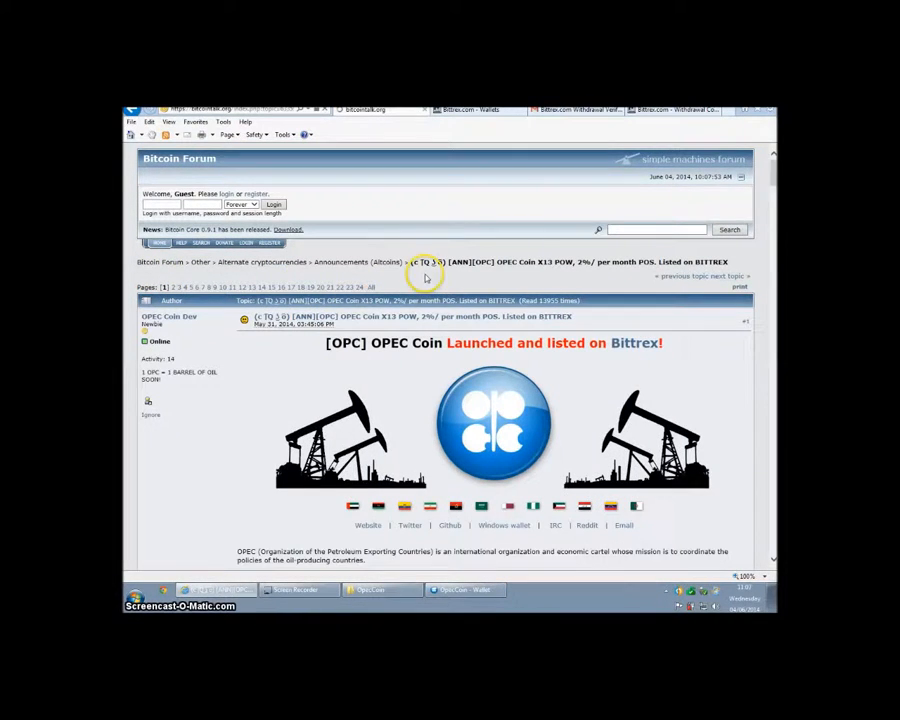
left_click_drag(770, 177, 770, 207)
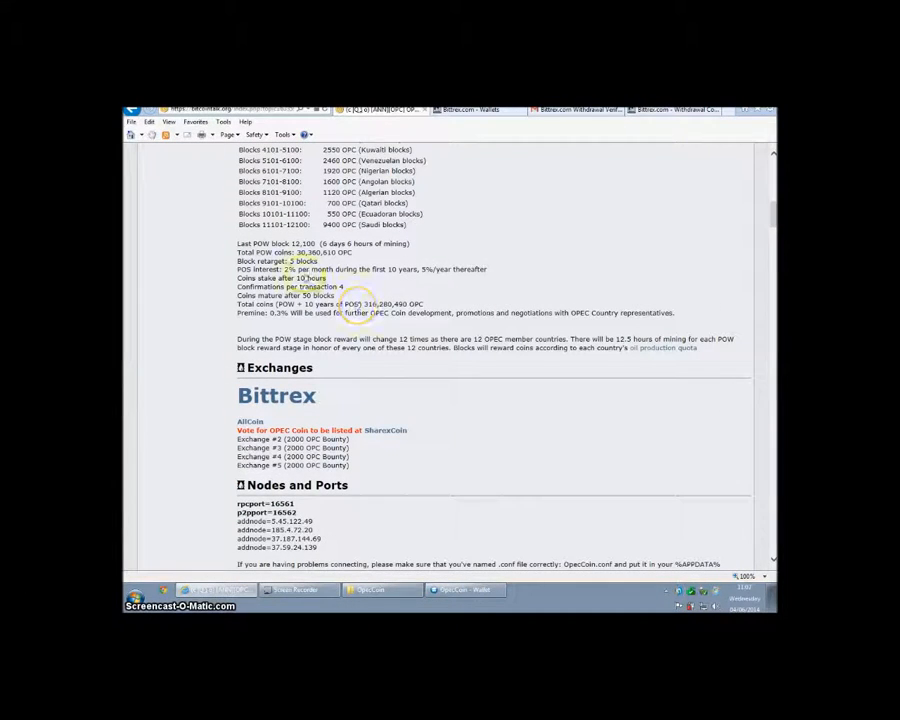
left_click_drag(285, 269, 331, 269)
left_click_drag(284, 269, 417, 269)
- Switch to the OpecCoin wallet, recheck the received transaction's confirmations beside the forum's coin specifications, and return to the overview
left_click(462, 590)
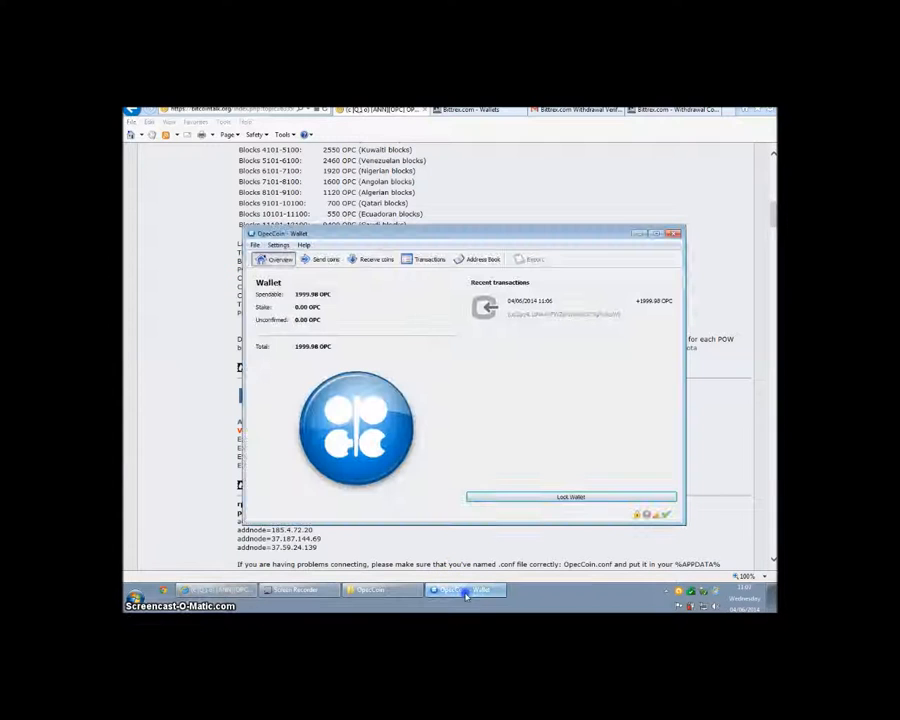
left_click_drag(502, 233, 470, 338)
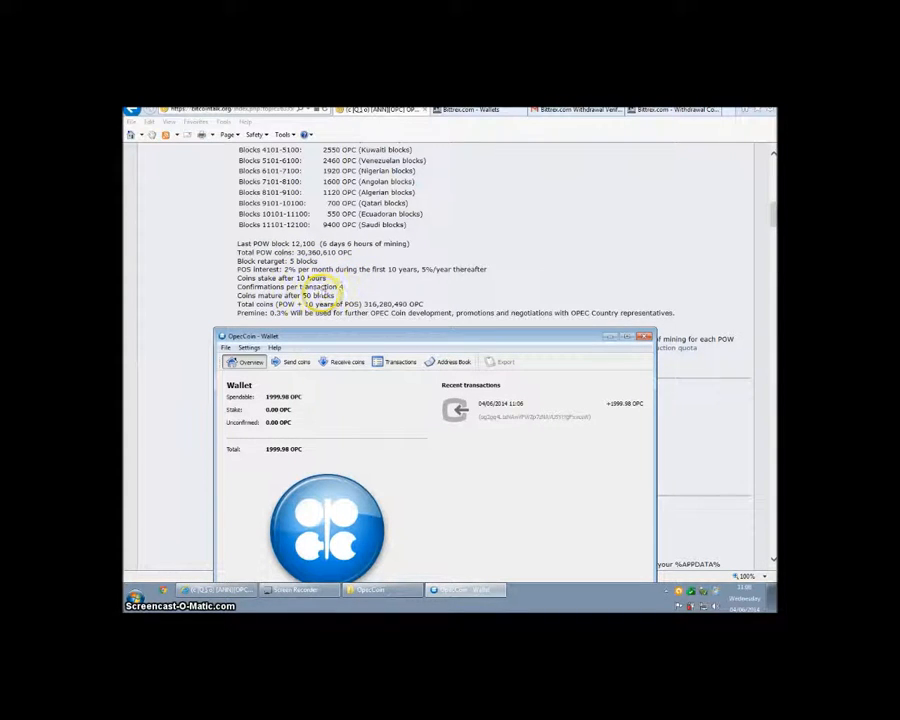
left_click(396, 362)
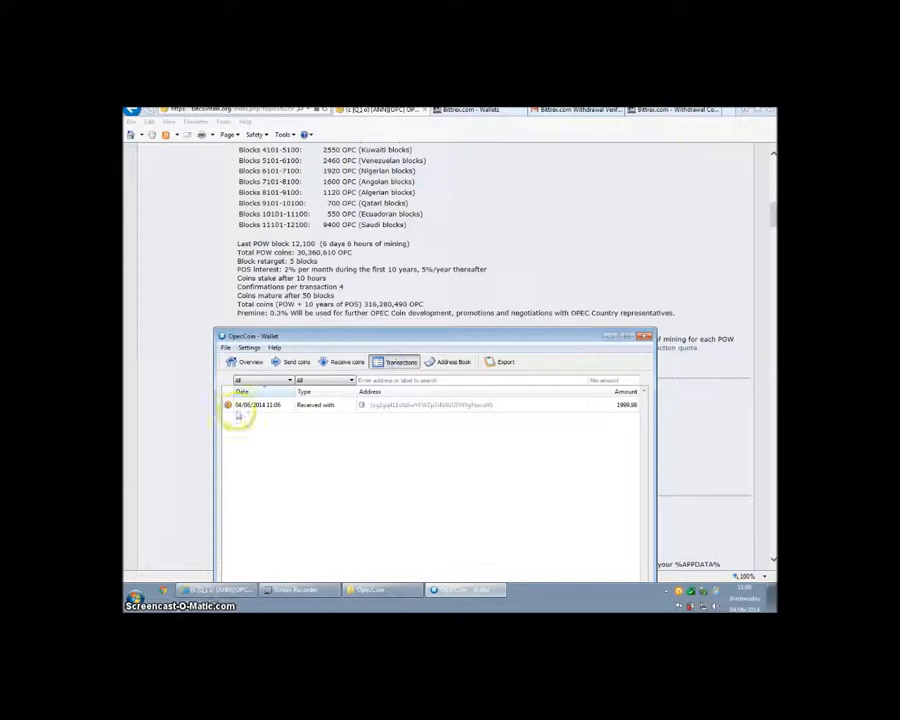
mouse_move(229, 408)
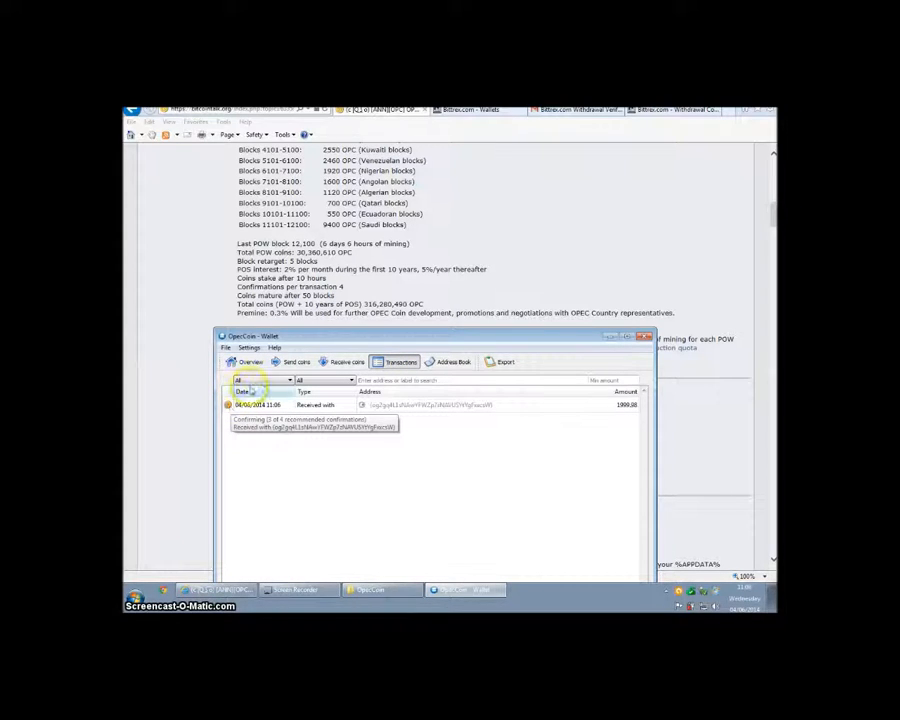
left_click(242, 363)
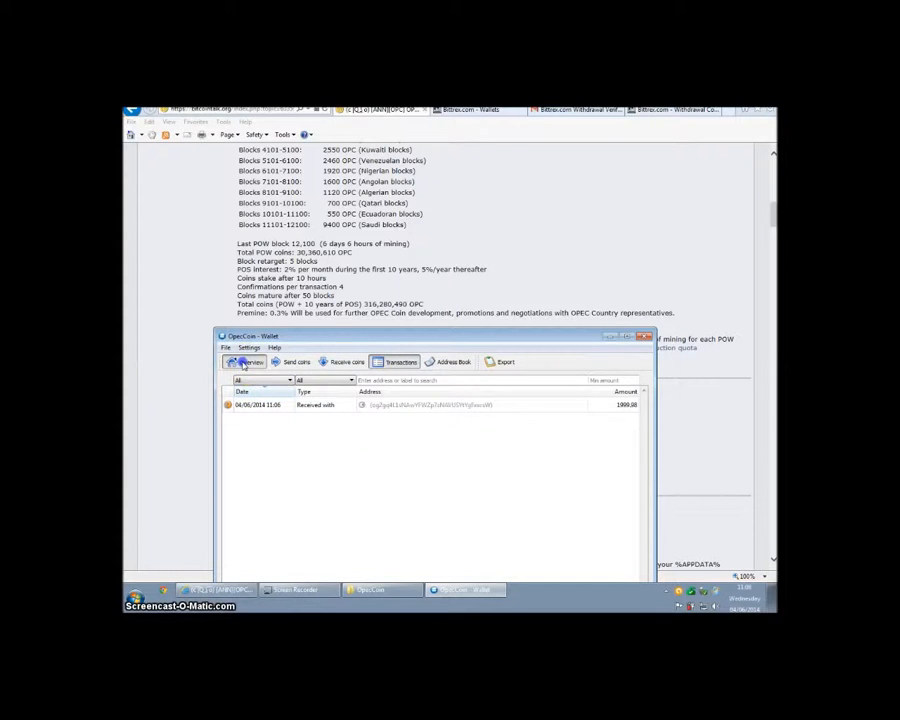
left_click_drag(466, 337, 500, 208)
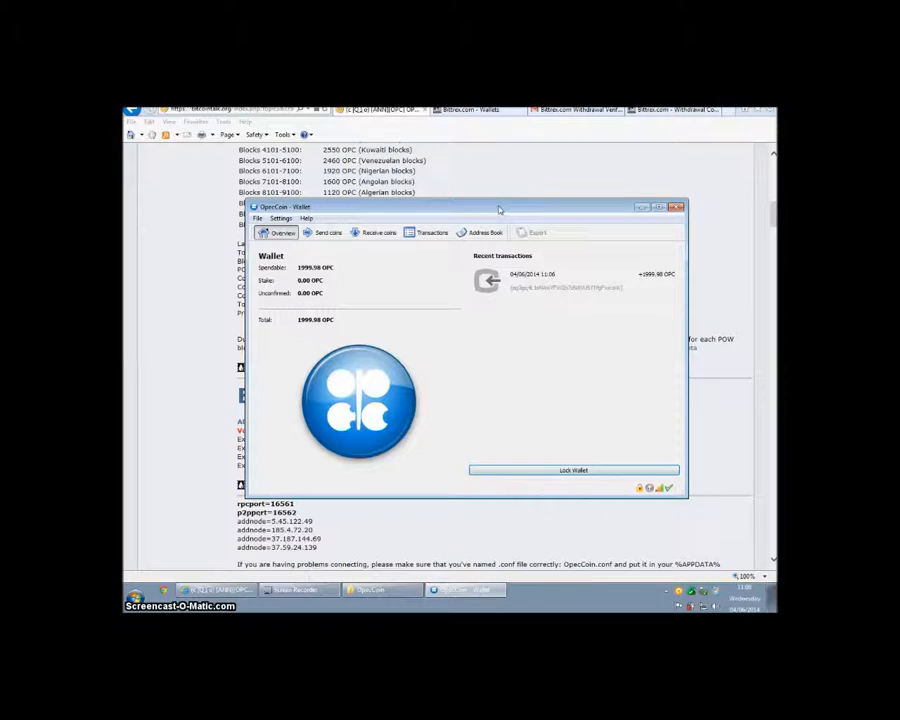